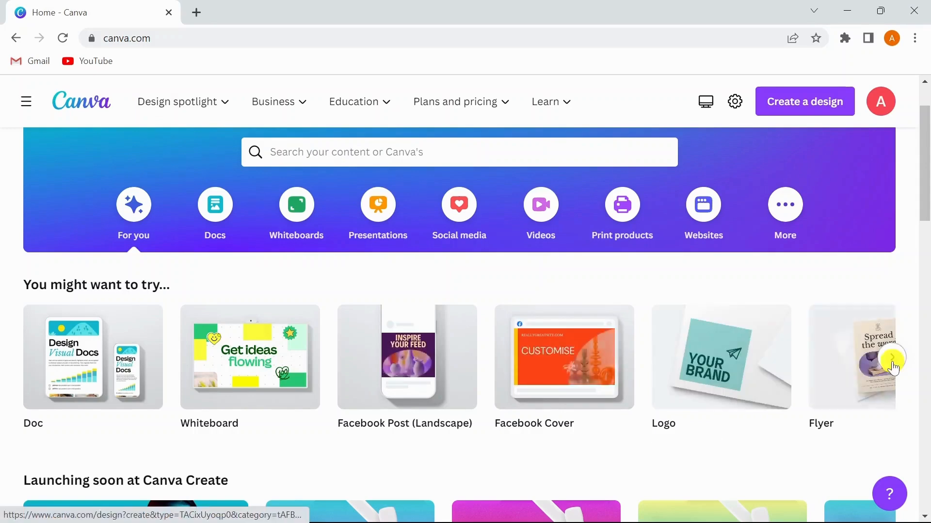
click(891, 357)
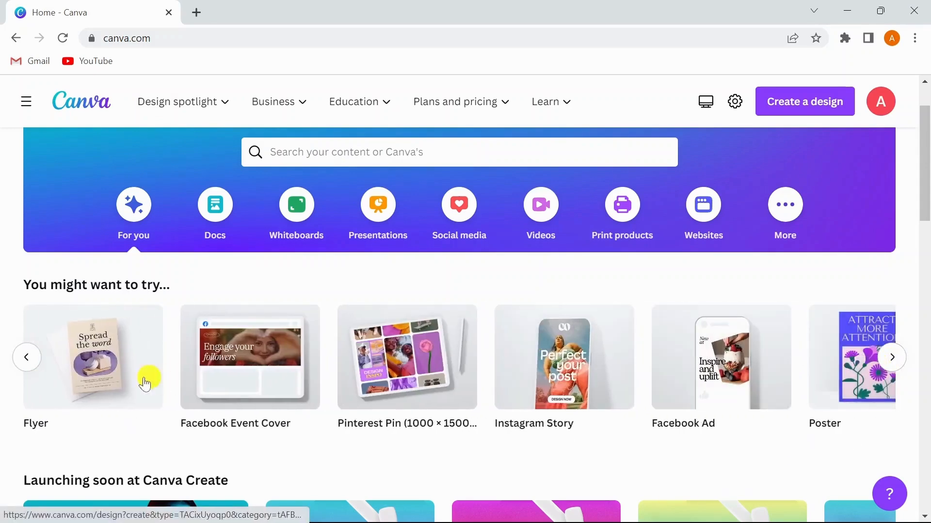
click(29, 361)
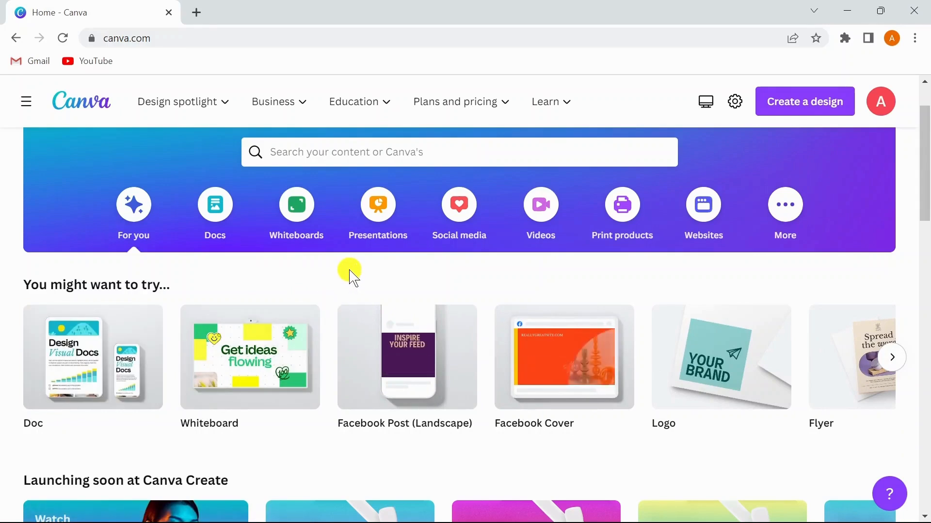
scroll(575, 233, down, 1)
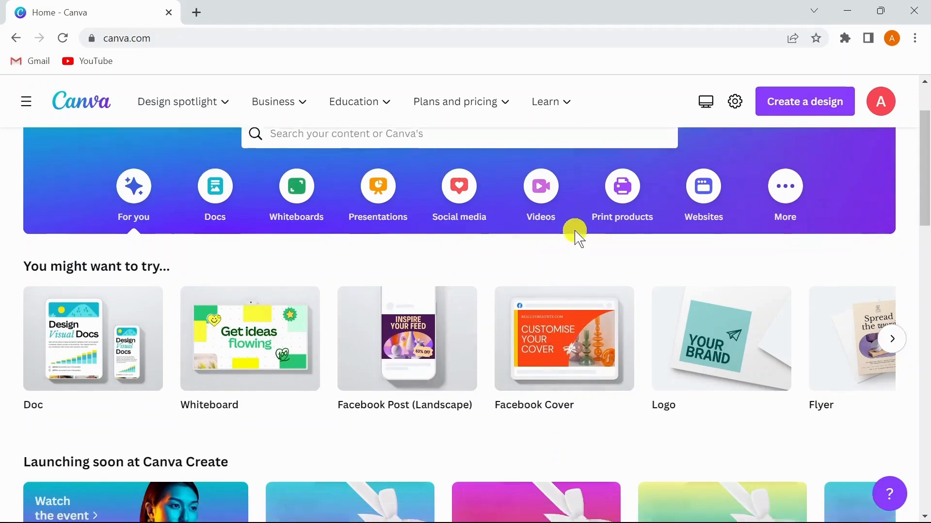
scroll(576, 233, up, 1)
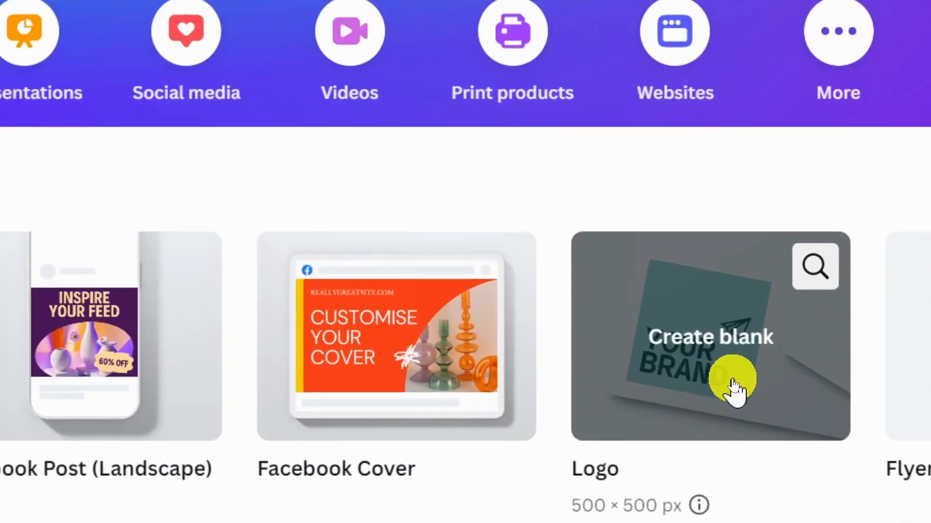
scroll(732, 386, down, 2)
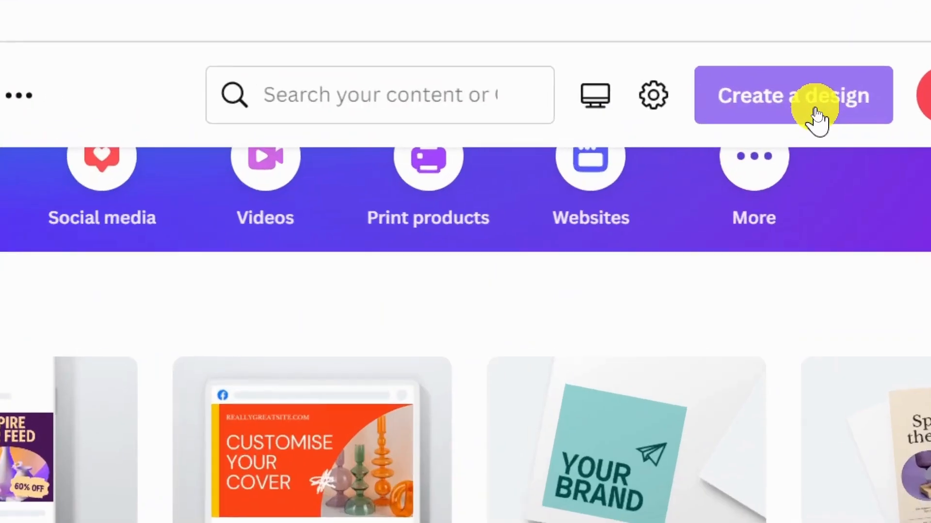
click(817, 112)
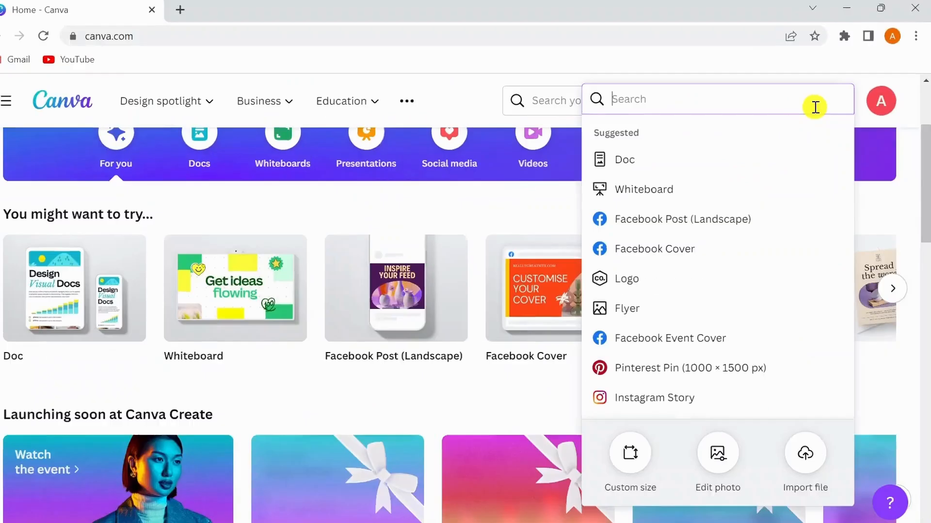
click(630, 455)
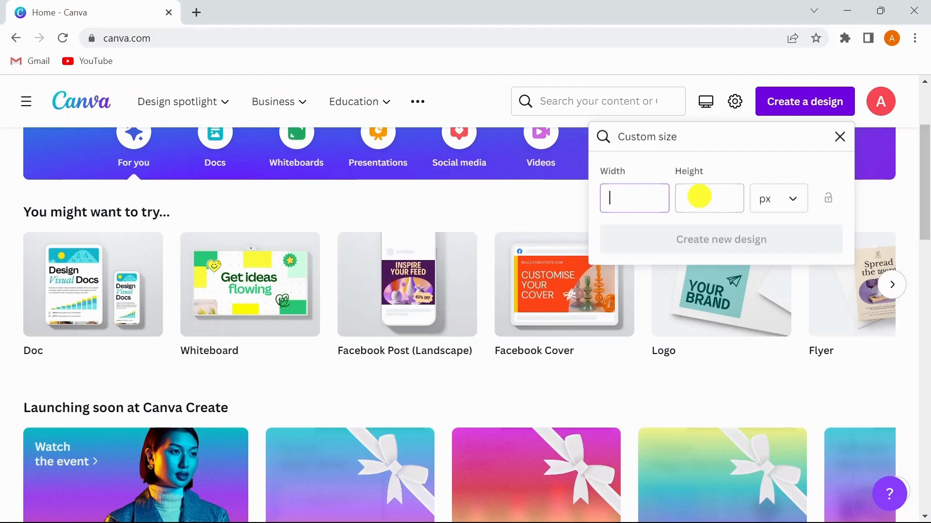
click(782, 206)
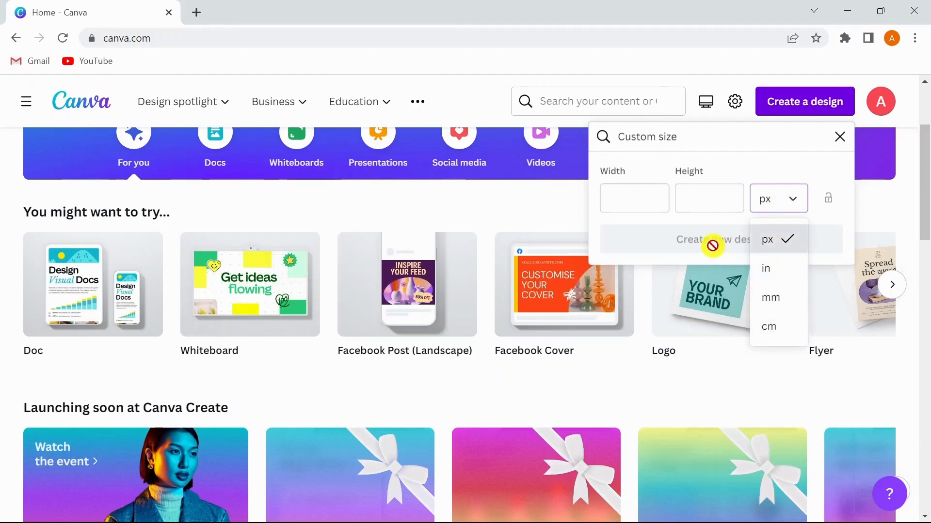
click(570, 212)
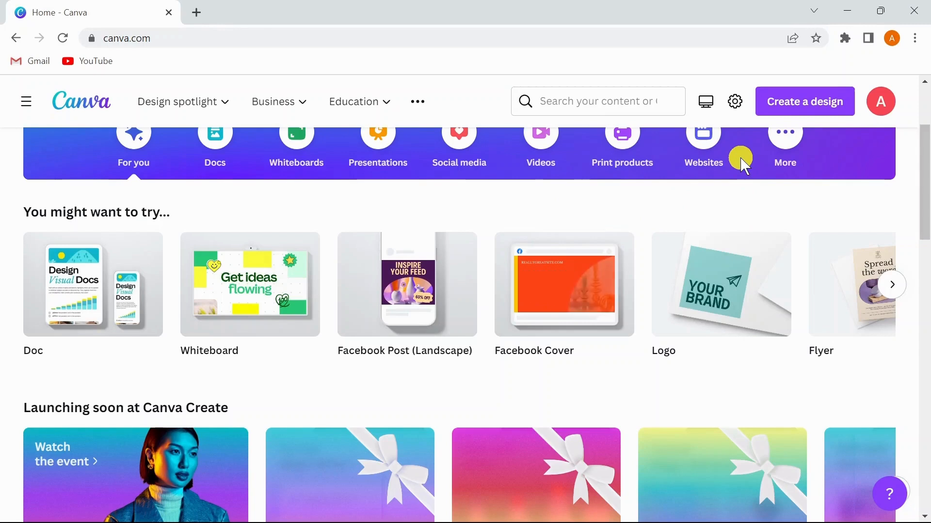
Step: Create a blank 500 × 500 px logo design
click(740, 305)
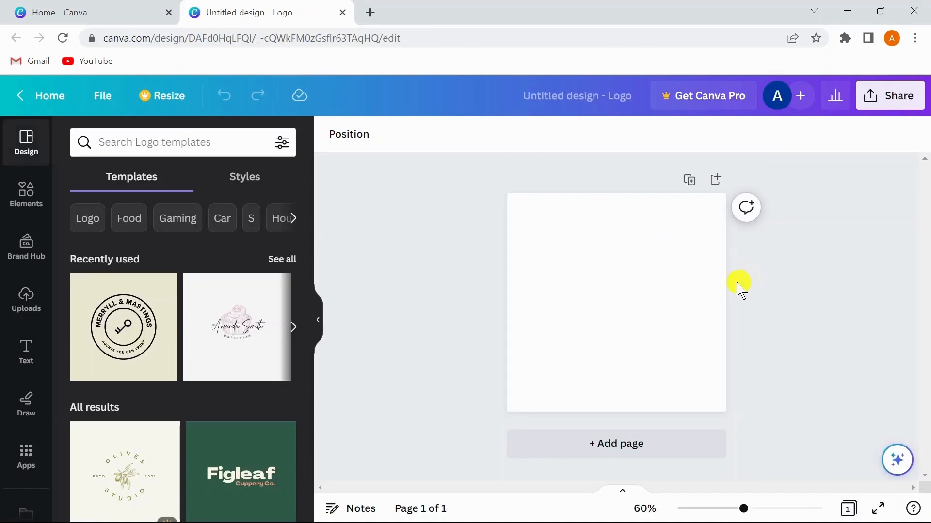
Step: Browse the logo templates and try the Beauty template with the gold double ring and green leaves on the page
scroll(129, 335, down, 5)
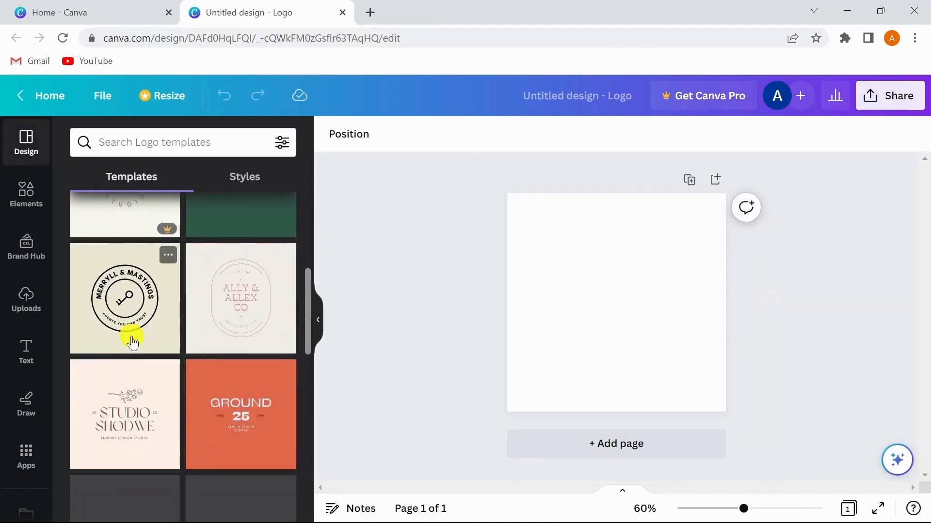
scroll(167, 294, down, 6)
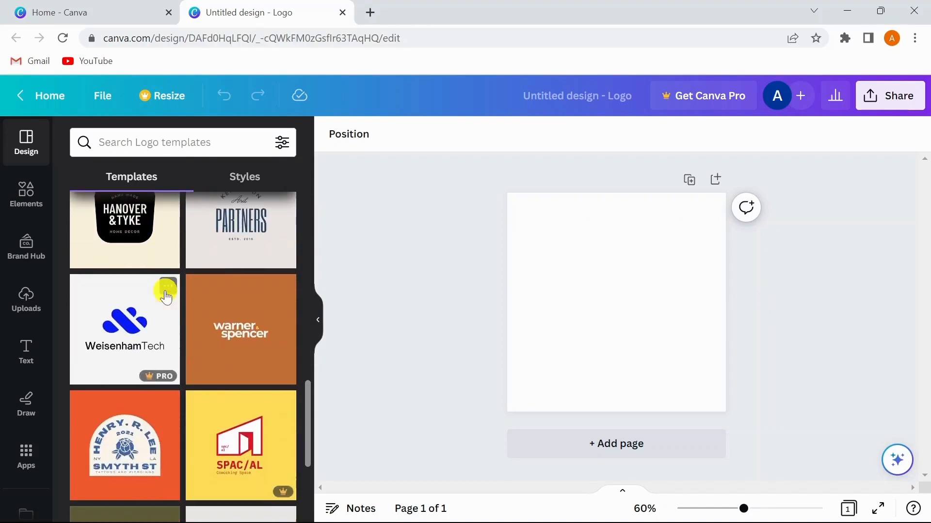
scroll(166, 297, down, 2)
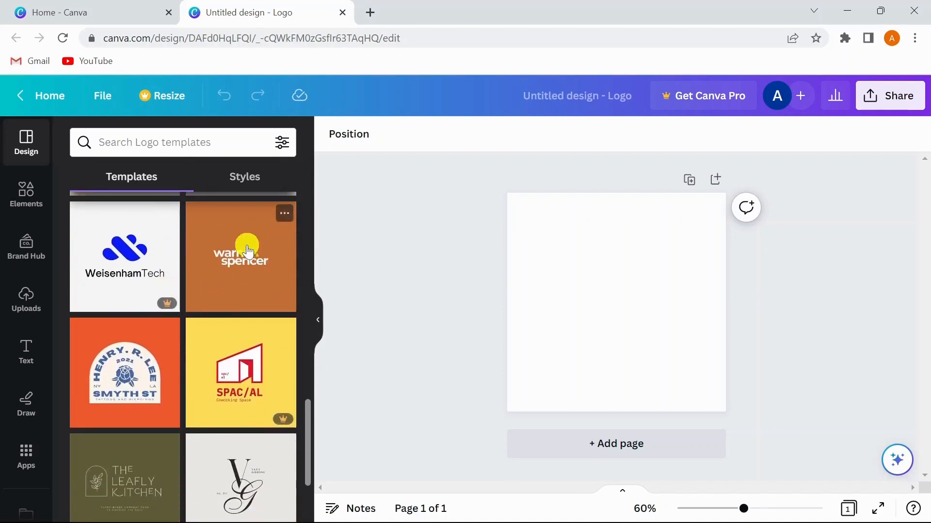
scroll(210, 327, down, 3)
scroll(211, 327, down, 3)
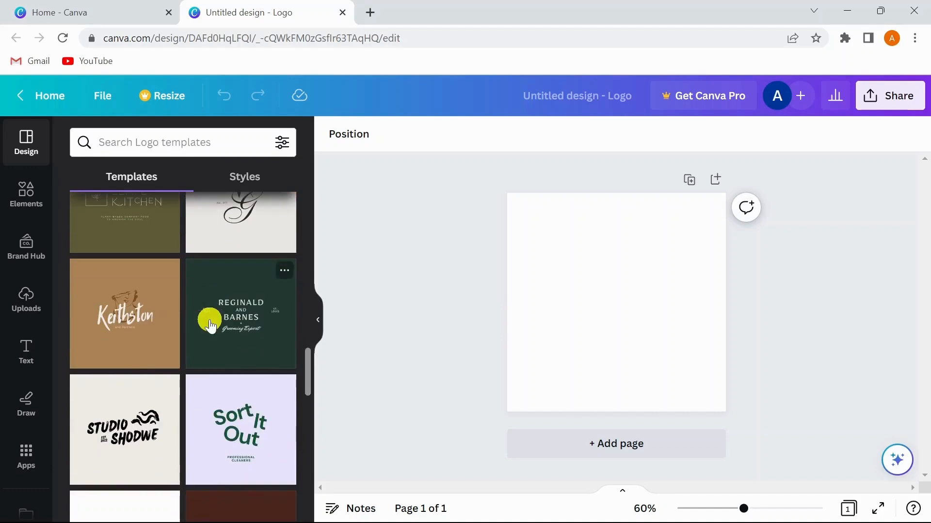
scroll(211, 327, down, 3)
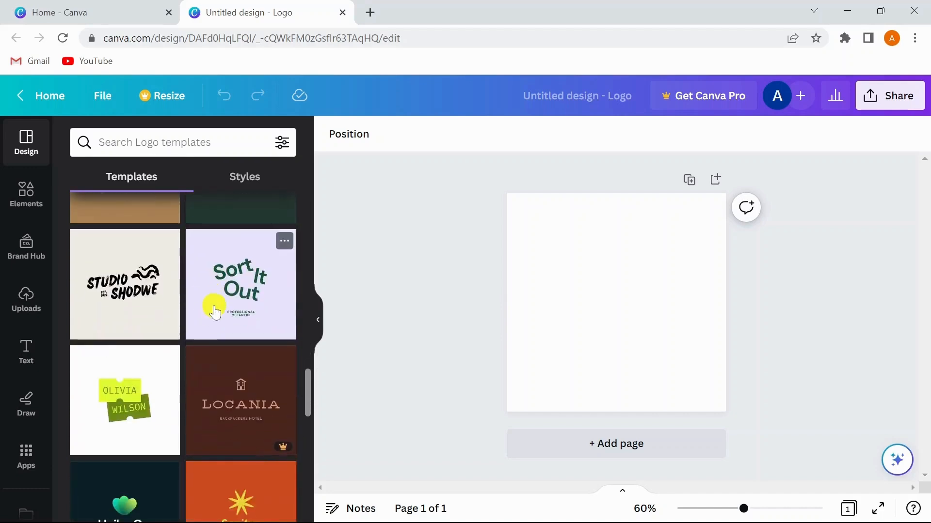
scroll(215, 313, down, 3)
scroll(214, 308, down, 3)
scroll(211, 298, down, 3)
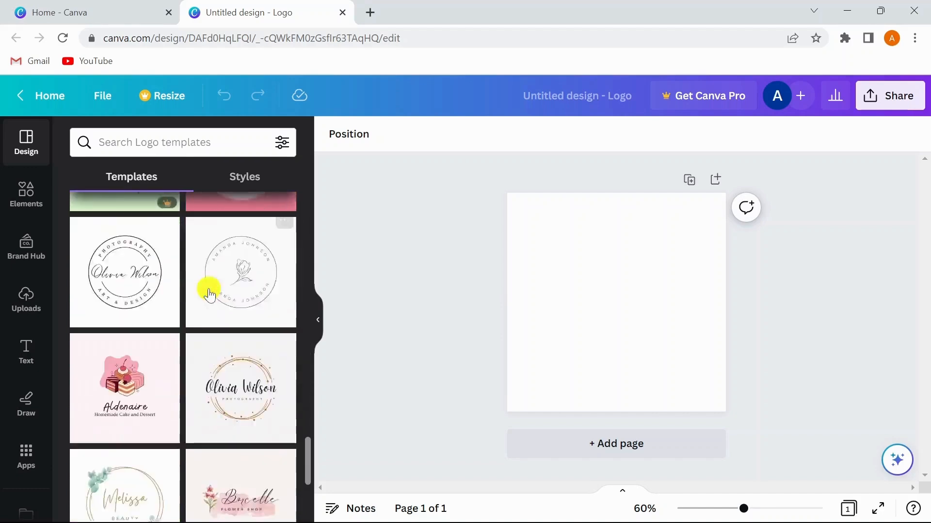
scroll(210, 297, down, 3)
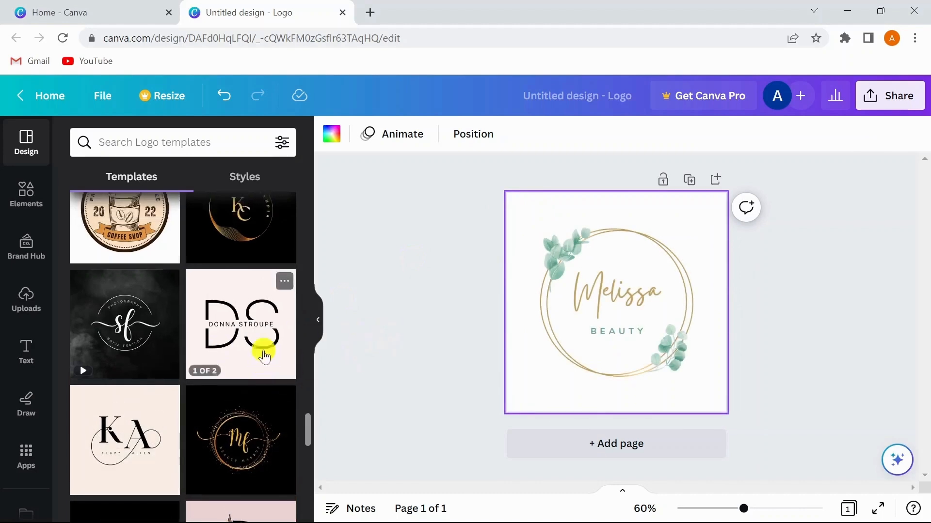
scroll(262, 351, down, 5)
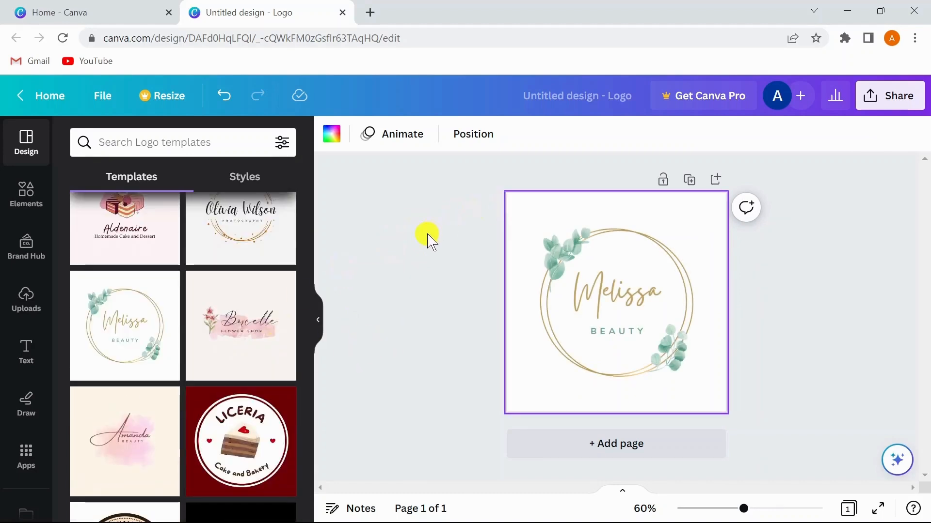
scroll(199, 361, down, 15)
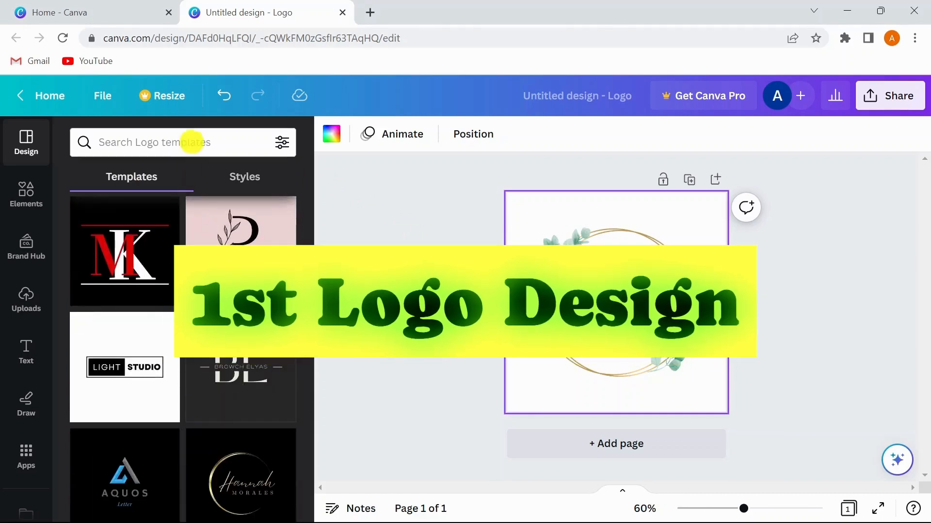
Step: Search the logo templates for "baking" and apply the Sweet Fortune Baking House template to the page
click(192, 142)
text(baking)
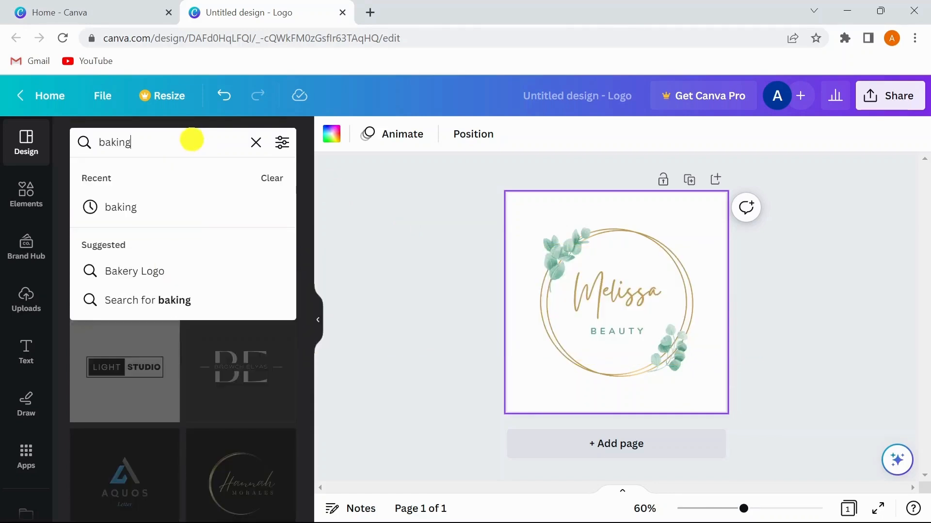
key(Return)
scroll(209, 334, down, 6)
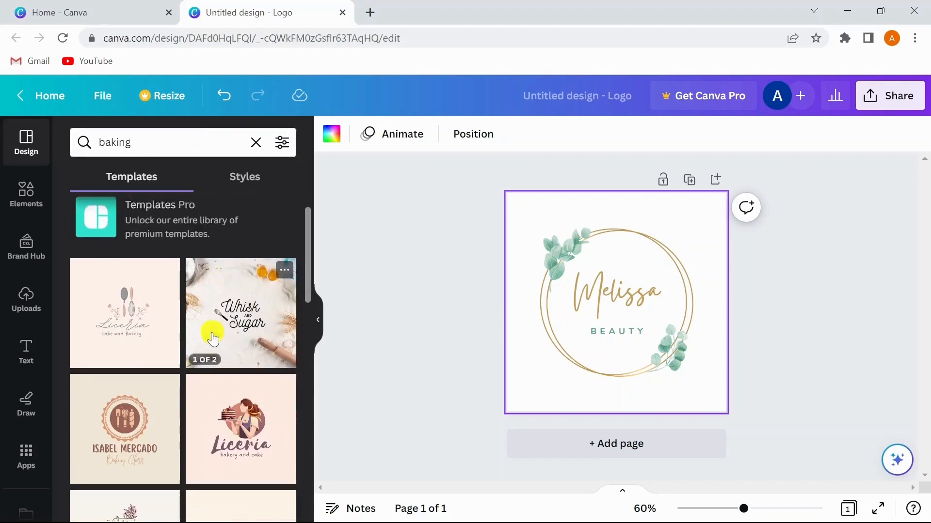
scroll(212, 338, down, 10)
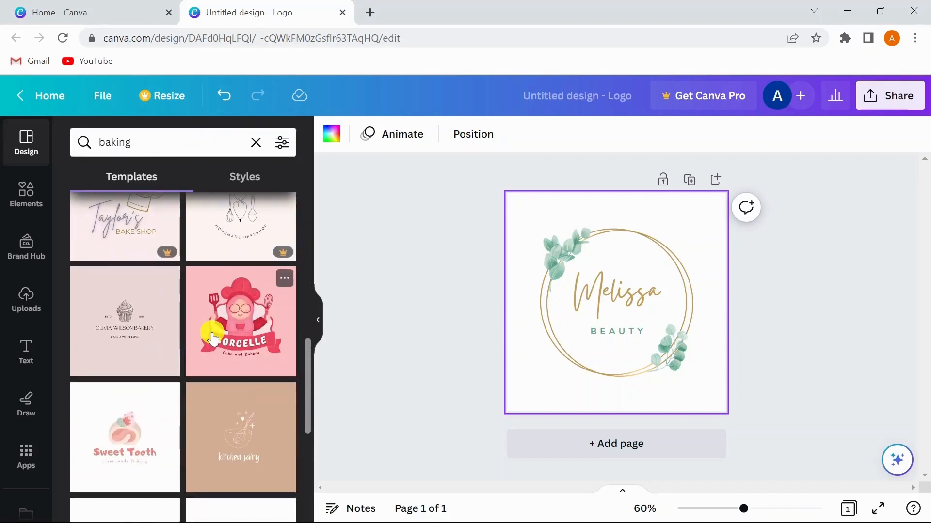
scroll(212, 338, up, 5)
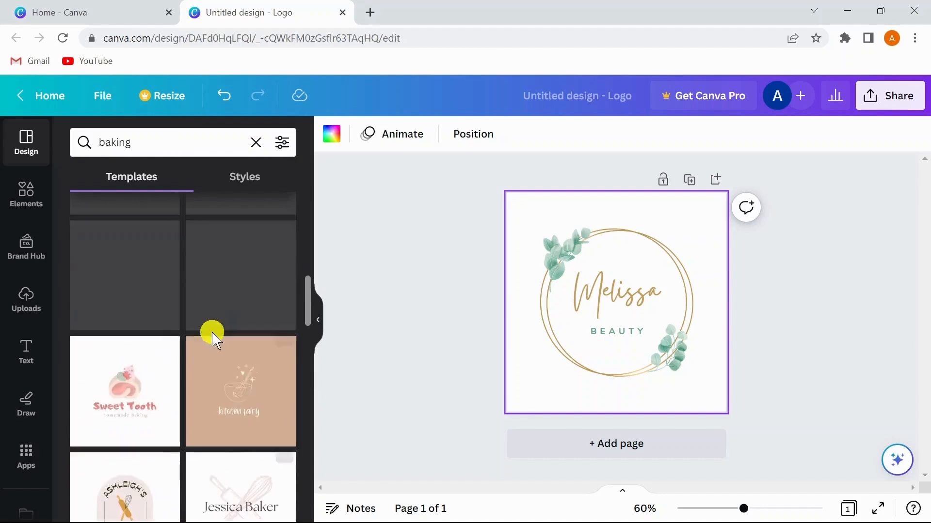
scroll(212, 337, down, 13)
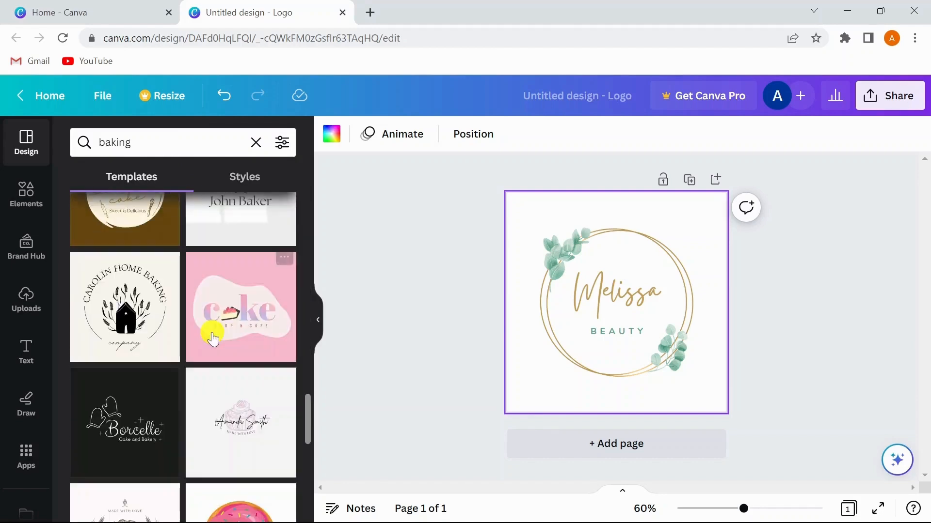
scroll(212, 338, up, 13)
scroll(212, 338, up, 10)
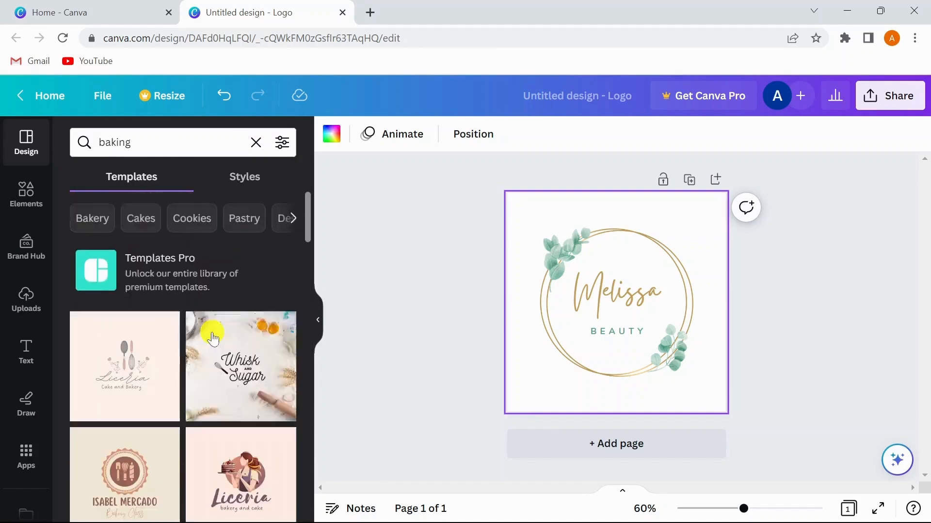
scroll(212, 338, down, 4)
scroll(212, 338, down, 2)
click(223, 359)
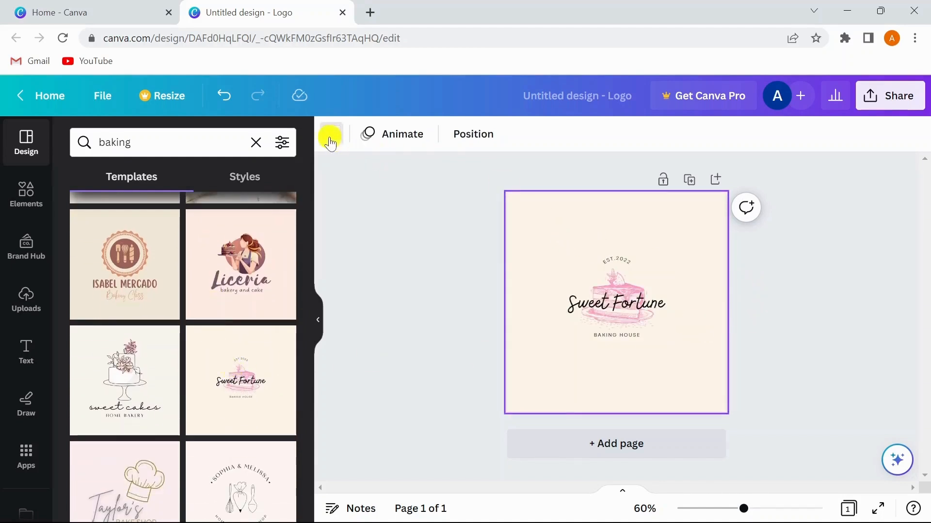
Step: Change the page background to the solid light purple colour #E8D7FA
click(331, 135)
click(90, 233)
mouse_move(120, 291)
mouse_down()
mouse_move(93, 291)
mouse_move(110, 291)
mouse_up()
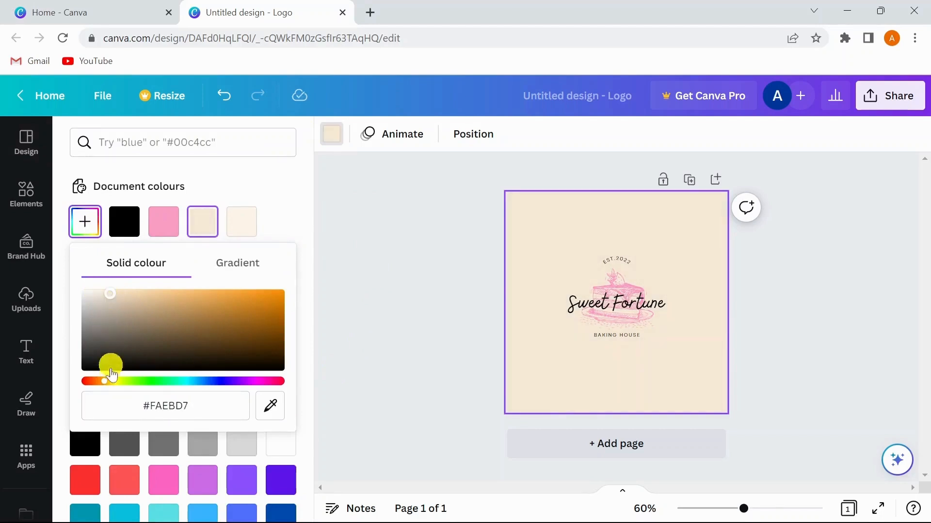
drag(107, 385, 232, 383)
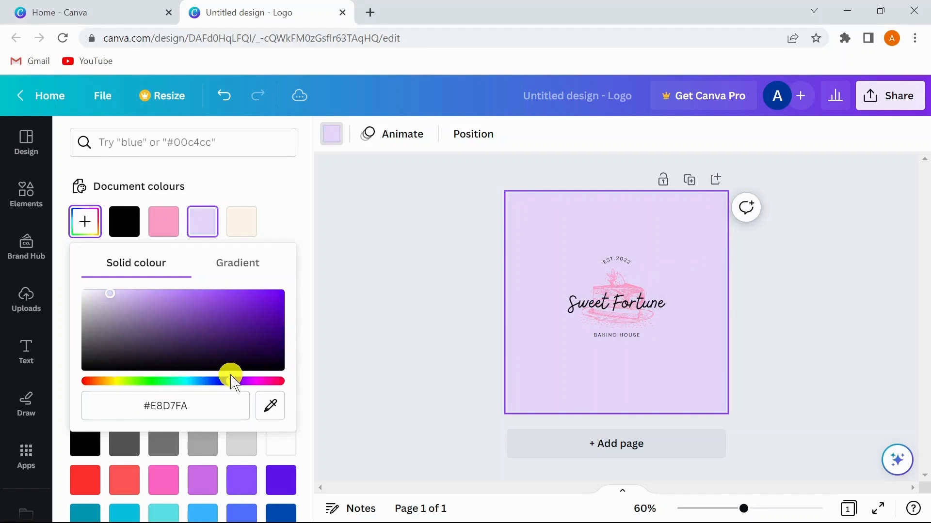
Step: Delete the curved EST.2022 text and move the Sweet Fortune and BAKING HOUSE texts below the cake illustration
click(635, 265)
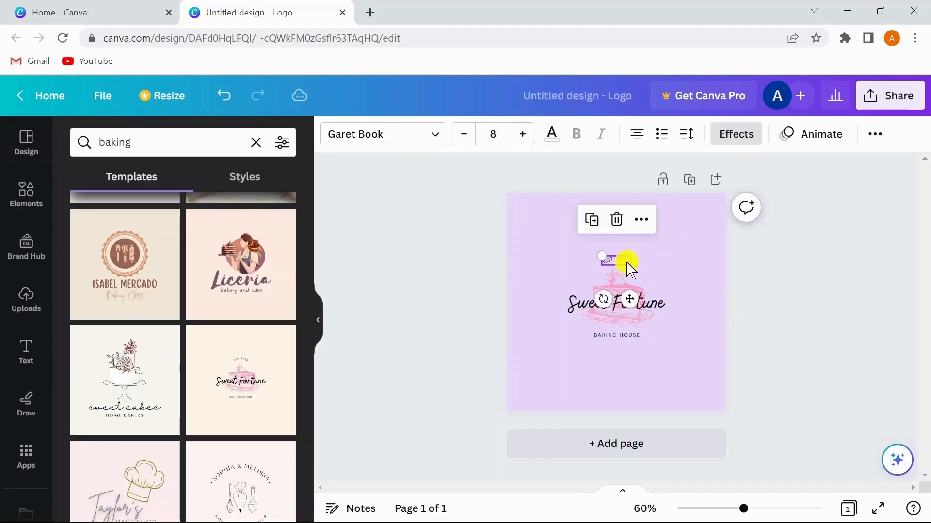
key(Delete)
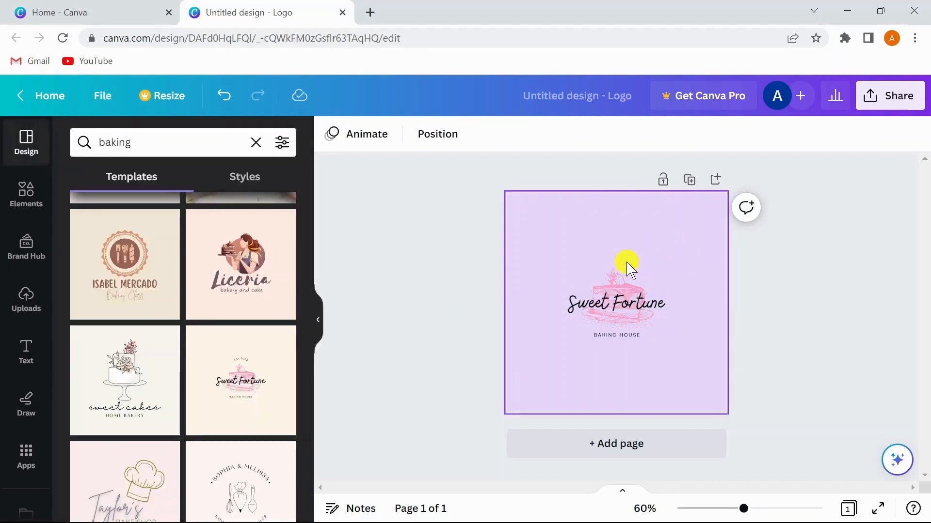
drag(618, 302, 606, 378)
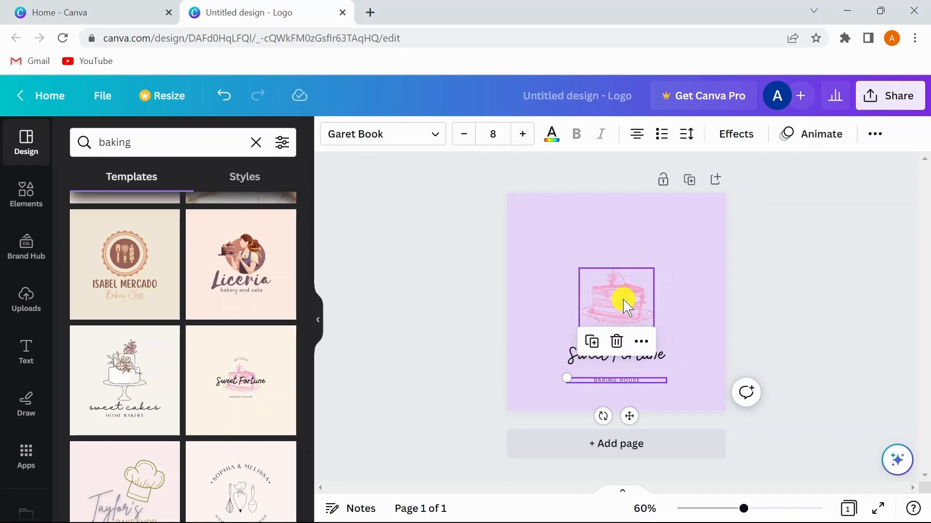
Step: Search the elements for "baking" and show all the graphics results
click(28, 198)
click(160, 142)
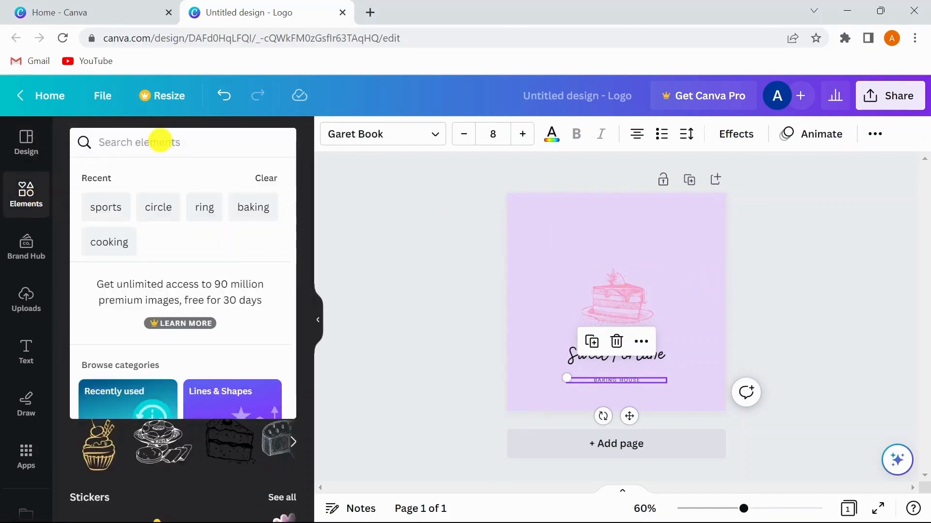
text(bakimg)
key(Return)
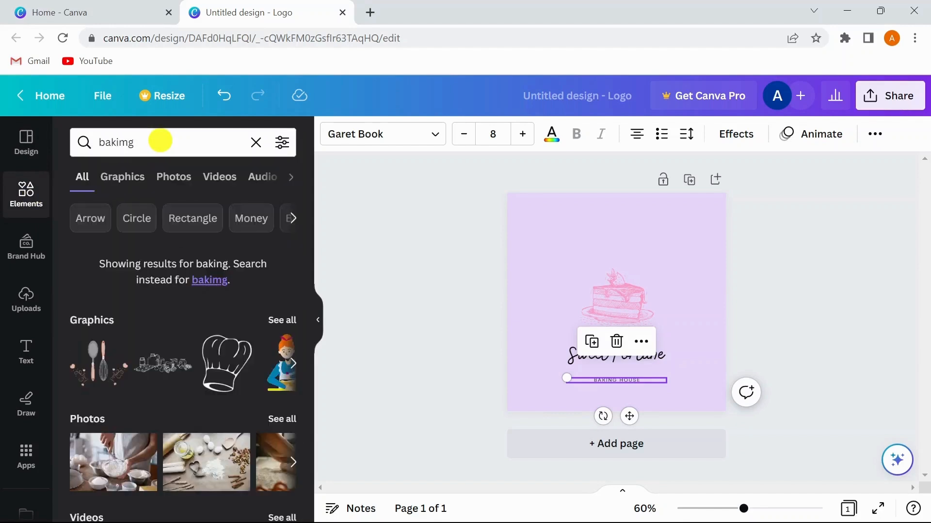
click(161, 141)
key(BackSpace)
key(BackSpace)
text(ng)
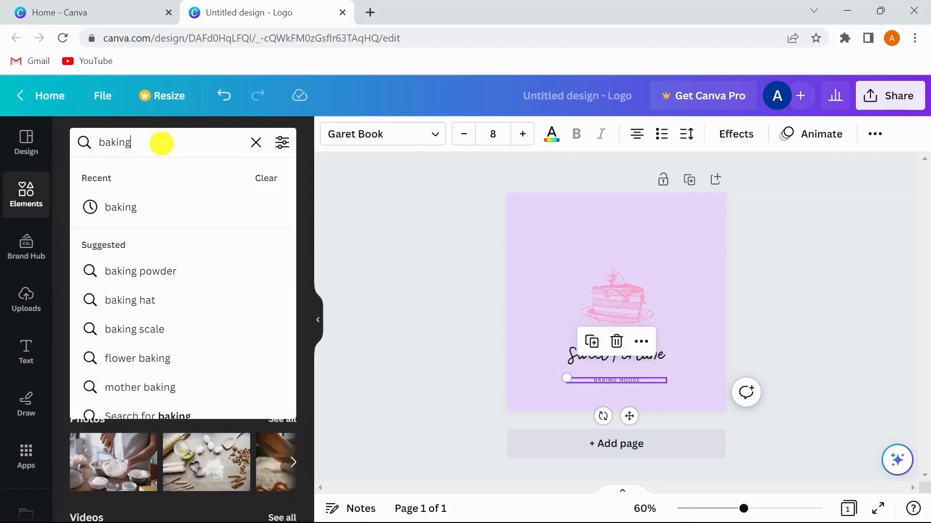
key(Return)
click(275, 253)
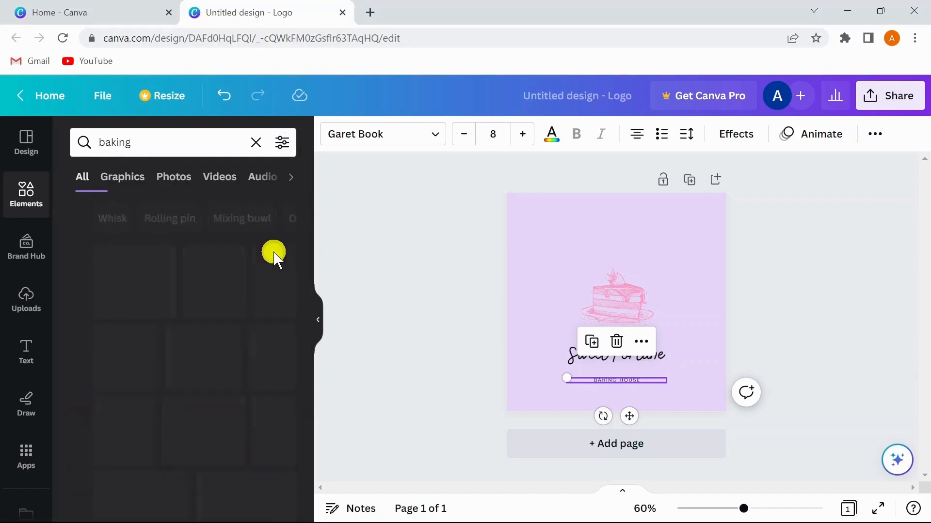
Step: Replace the pink cake illustration with the white outlined cupcake graphic with a cherry, centred just above the Sweet Fortune text
scroll(202, 343, down, 4)
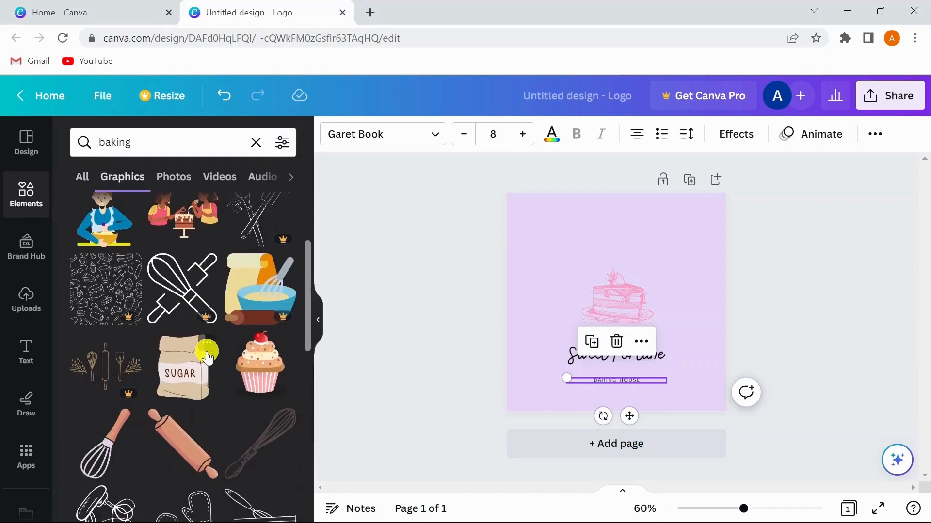
scroll(207, 358, down, 7)
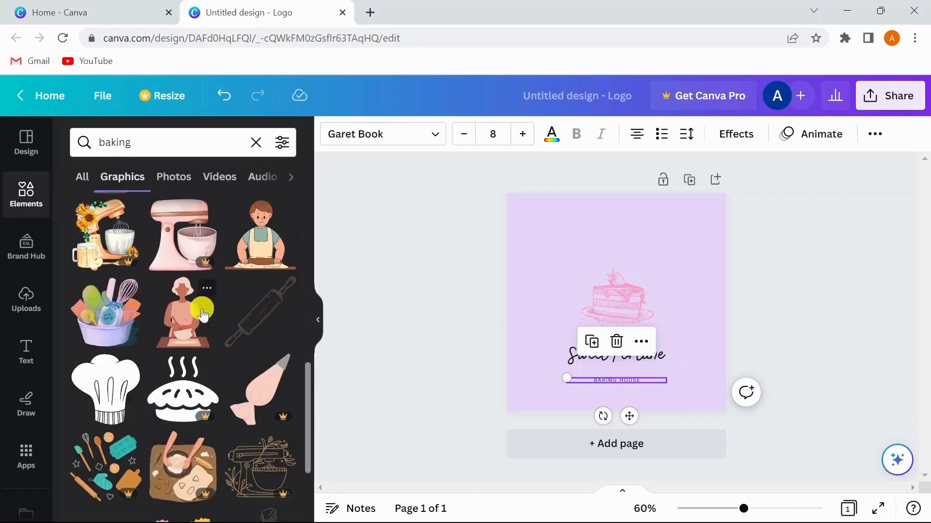
scroll(202, 315, down, 2)
scroll(203, 315, down, 5)
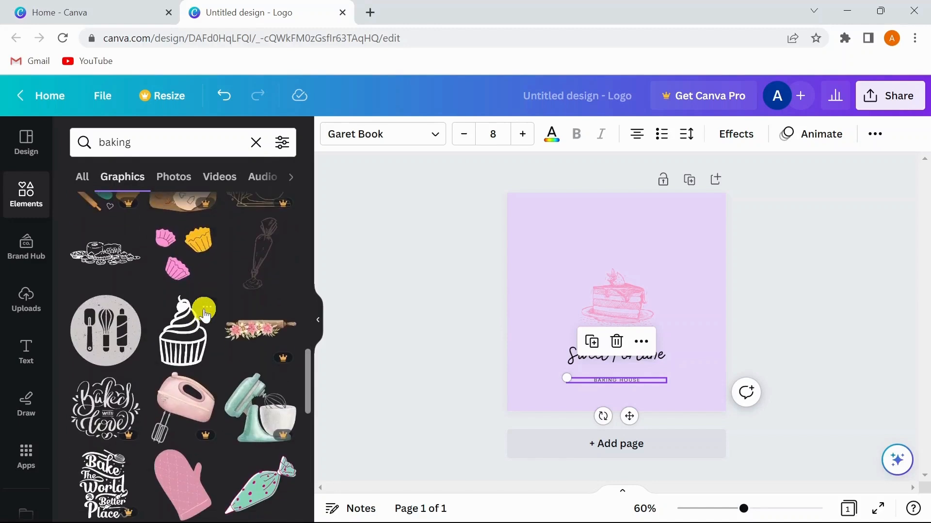
click(617, 308)
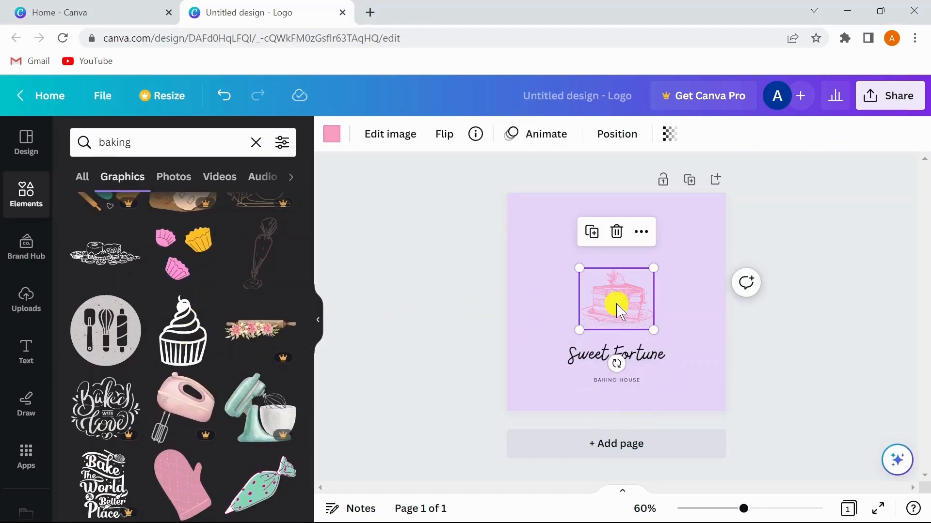
key(Delete)
click(182, 334)
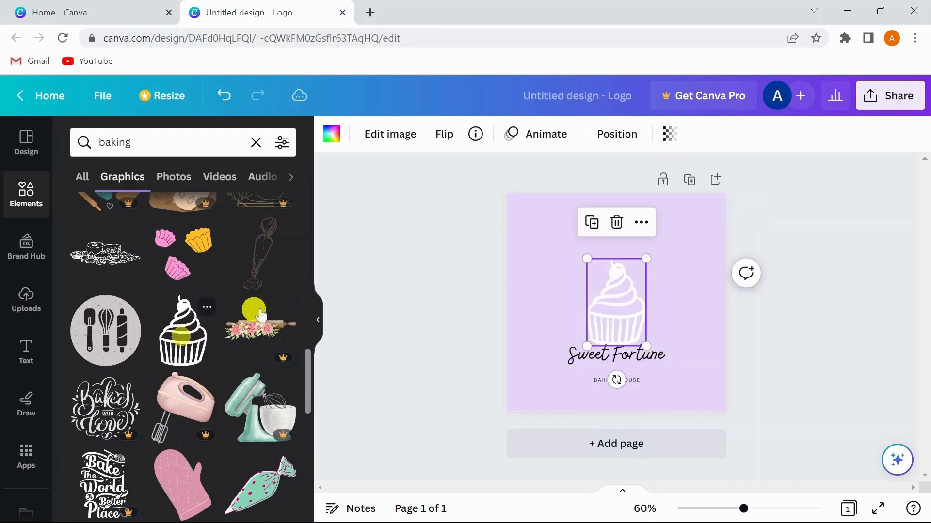
drag(617, 308, 617, 291)
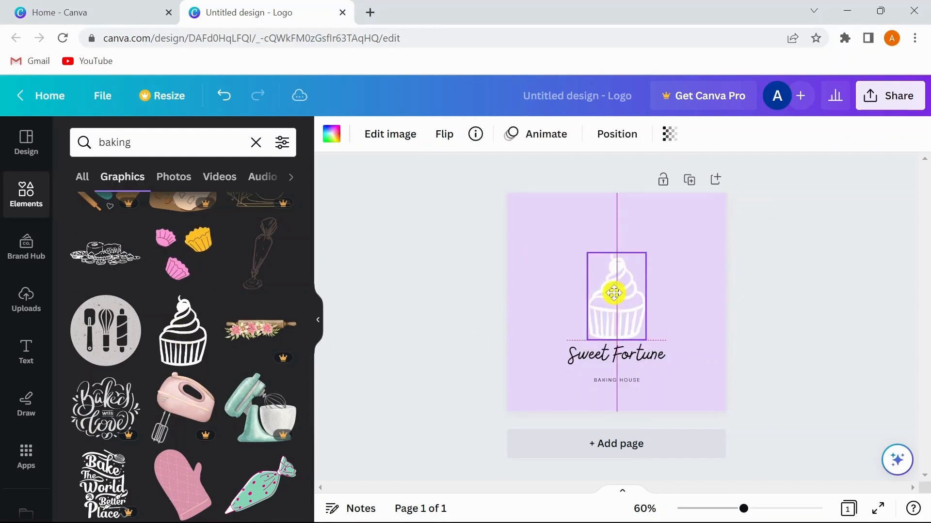
Step: Recolour the cupcake graphic to solid black from the default colours
click(326, 140)
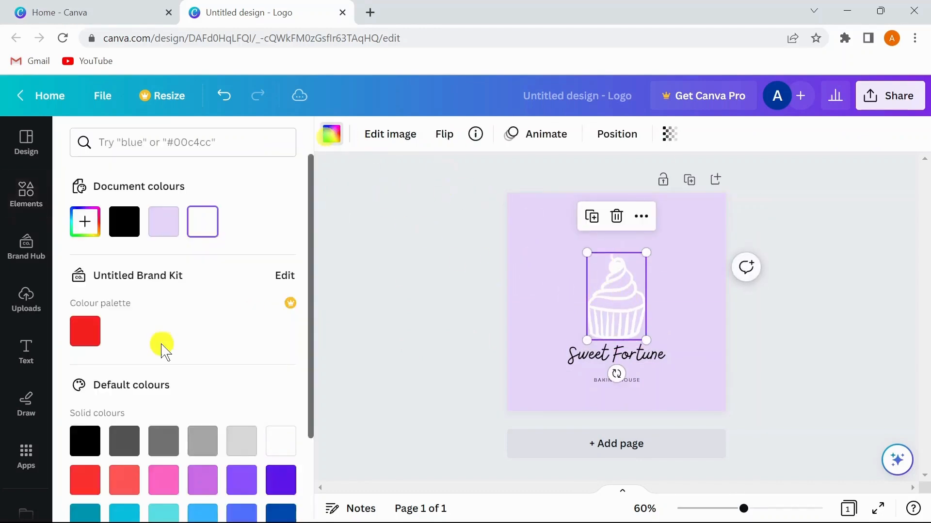
scroll(163, 347, down, 2)
click(84, 363)
click(524, 397)
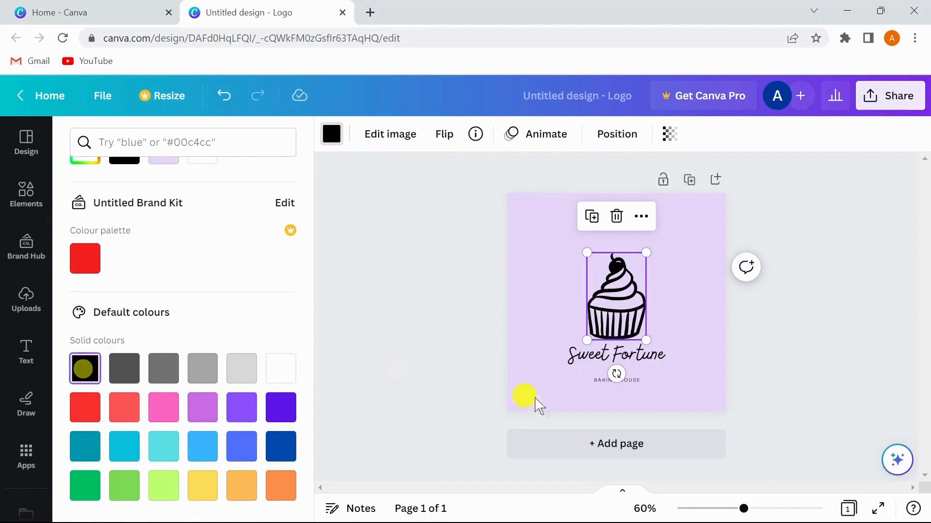
Step: Change the Sweet Fortune text to "Sweets & Desserts", widen its box to fit one line and centre it below the cupcake
click(623, 358)
double_click(655, 354)
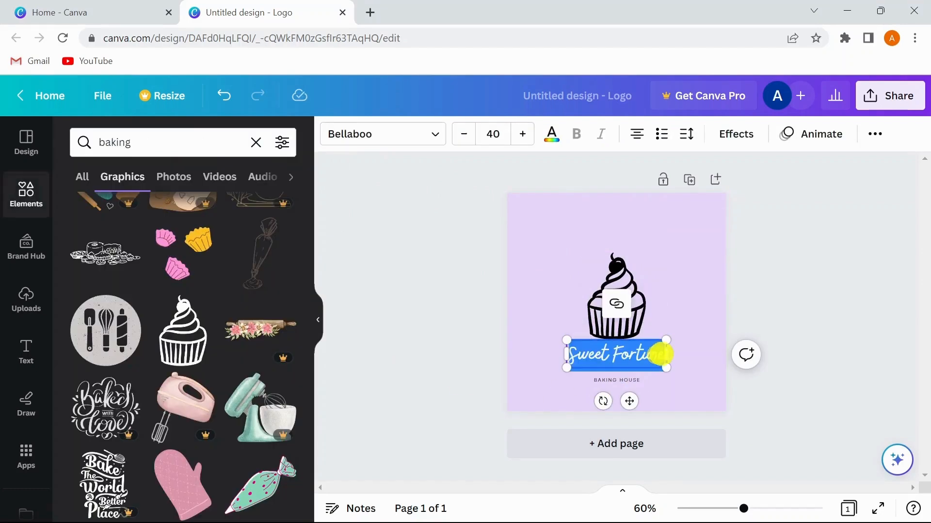
text(Sweets)
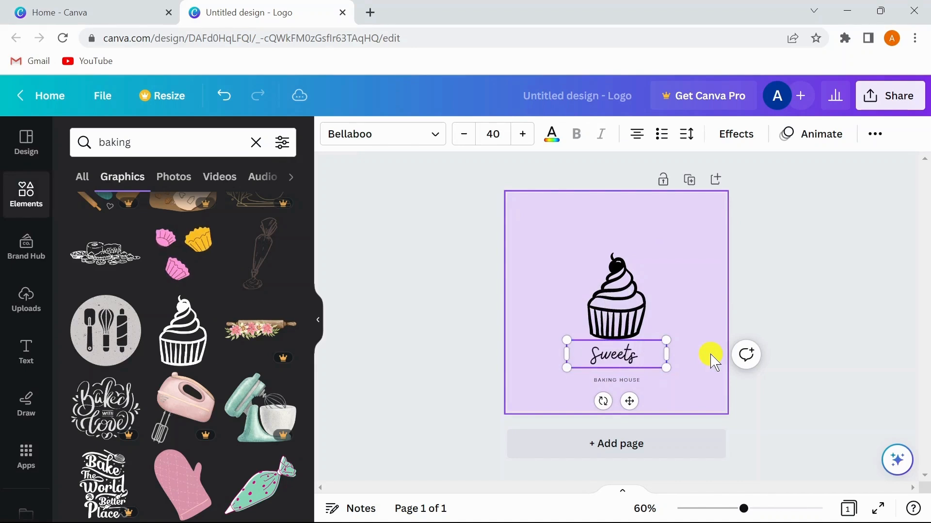
text( & De)
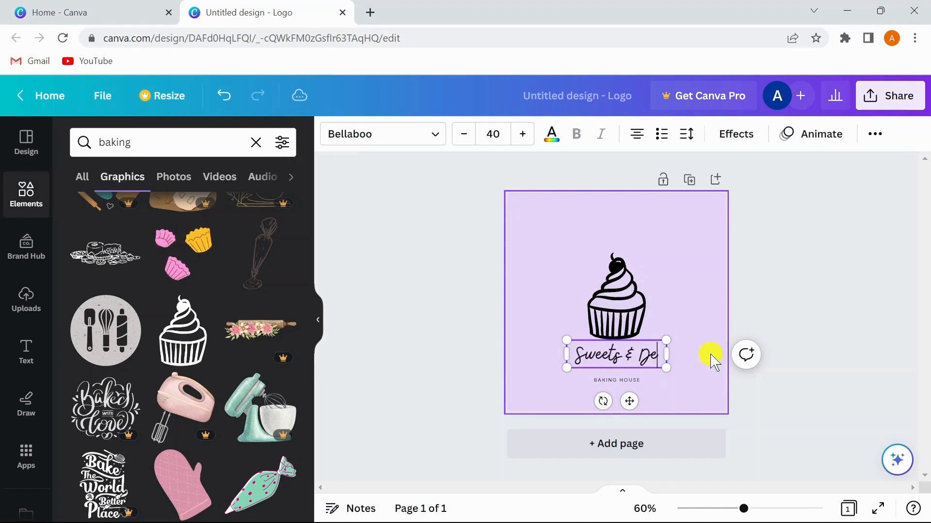
text(sserts)
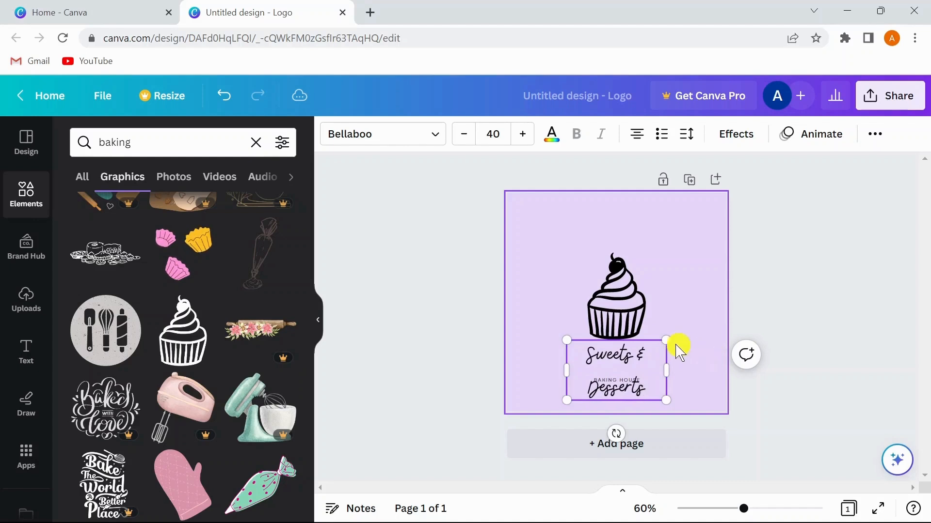
drag(560, 367, 529, 369)
drag(576, 340, 602, 344)
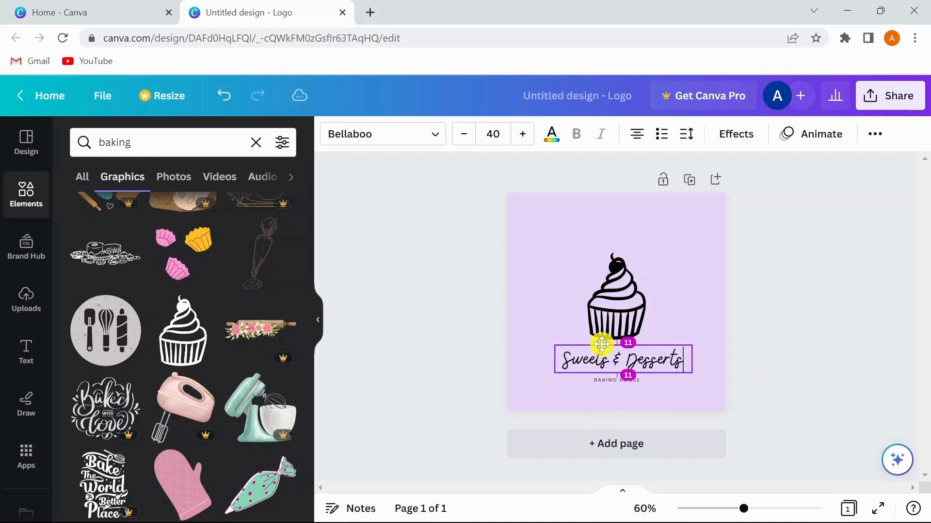
Step: Move the cupcake and the Sweets & Desserts text slightly up and delete the BAKING HOUSE text
click(617, 312)
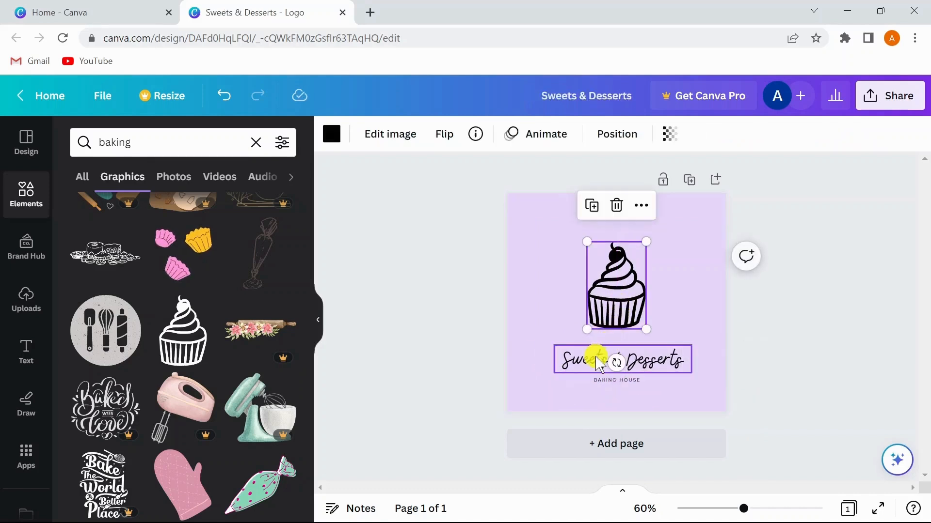
mouse_move(600, 364)
mouse_down()
mouse_move(600, 354)
mouse_move(609, 378)
mouse_up()
click(609, 382)
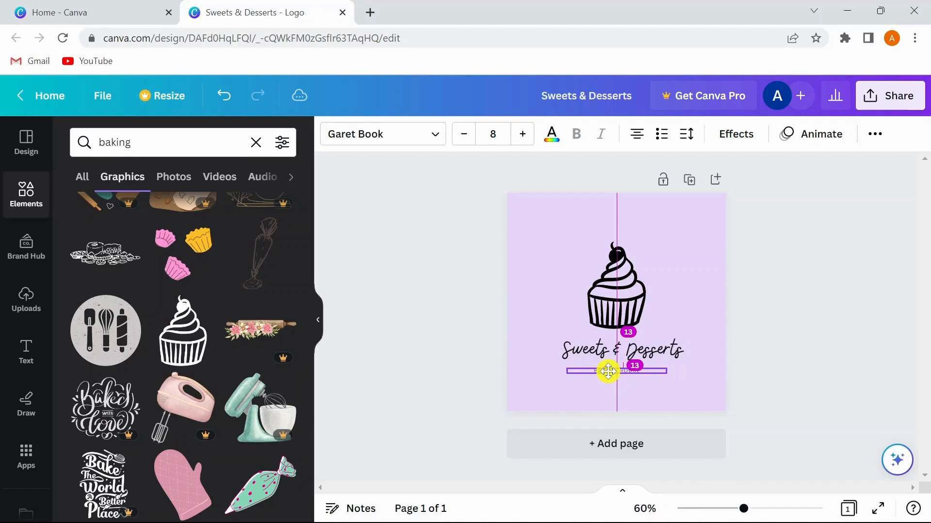
drag(608, 372, 608, 372)
key(Delete)
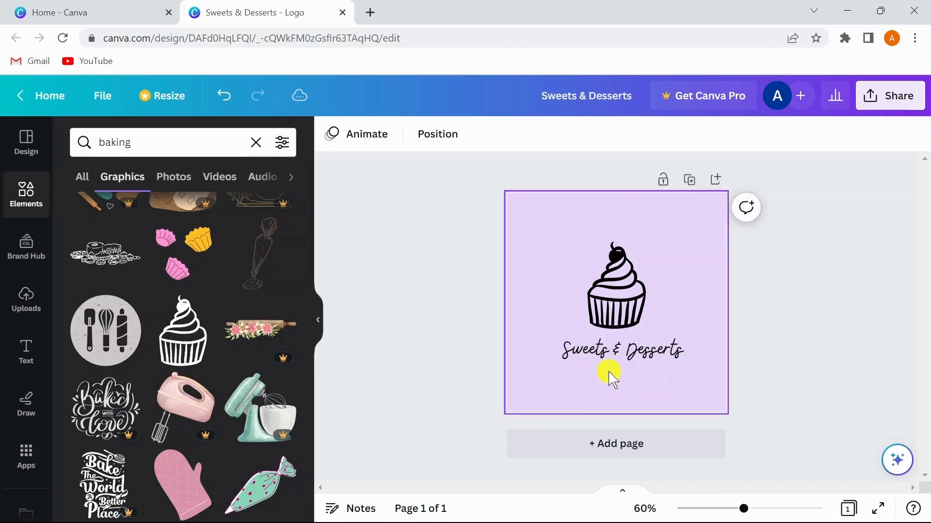
Step: Set the Sweets & Desserts text to the Aloja font and centre its box horizontally on the page
click(619, 354)
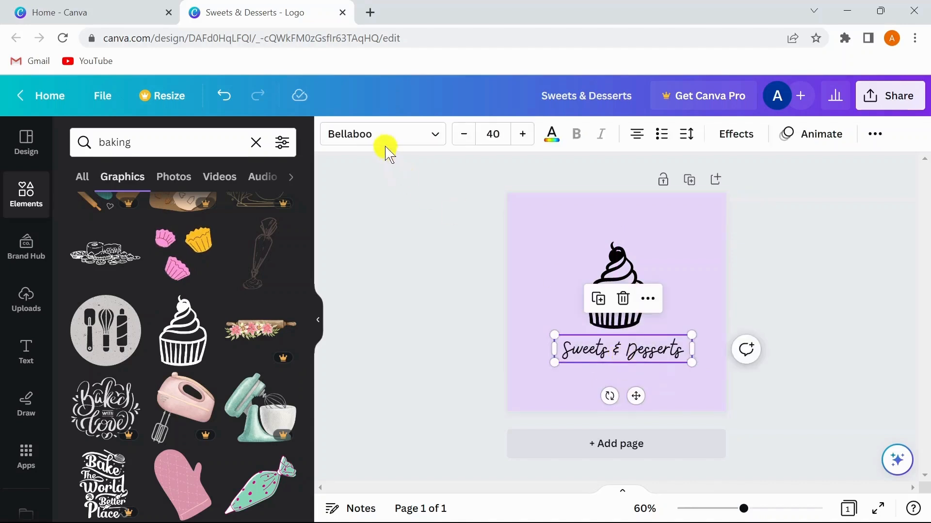
click(381, 142)
scroll(145, 344, down, 3)
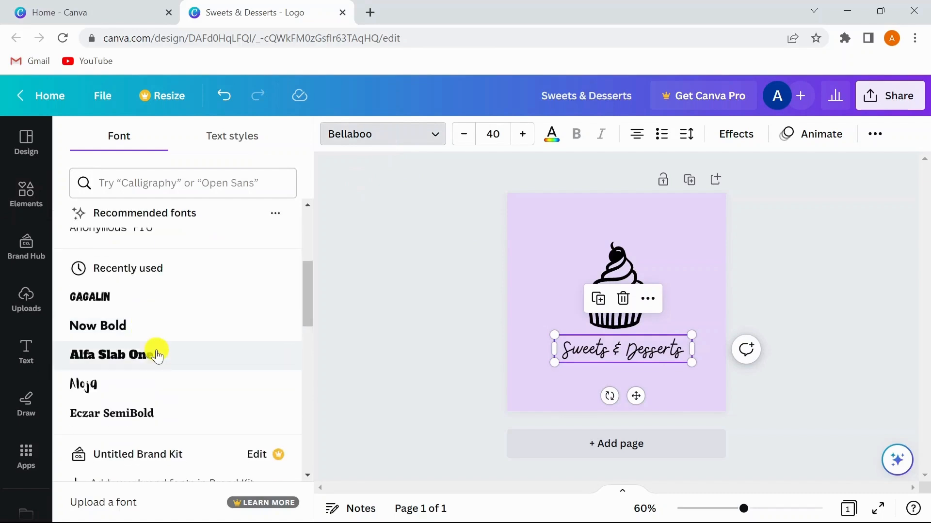
scroll(154, 353, down, 1)
scroll(150, 376, up, 1)
click(152, 388)
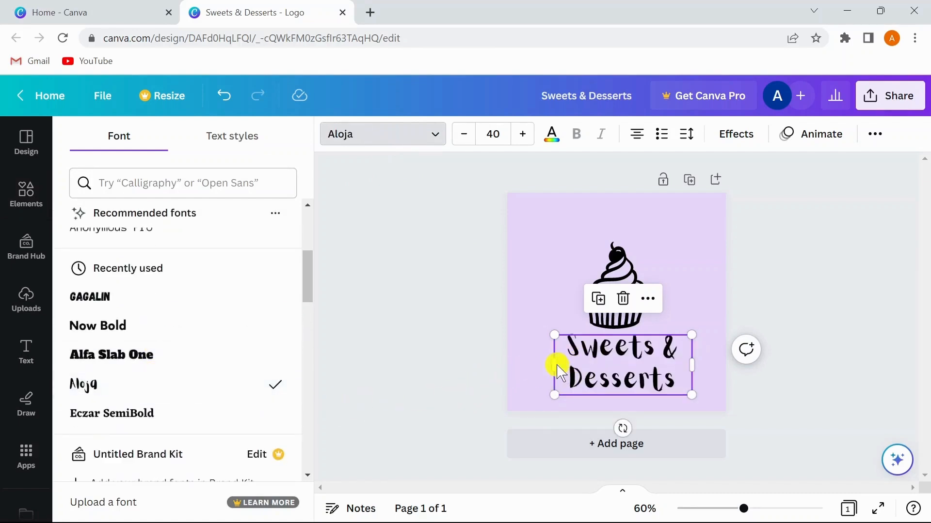
drag(559, 372, 550, 367)
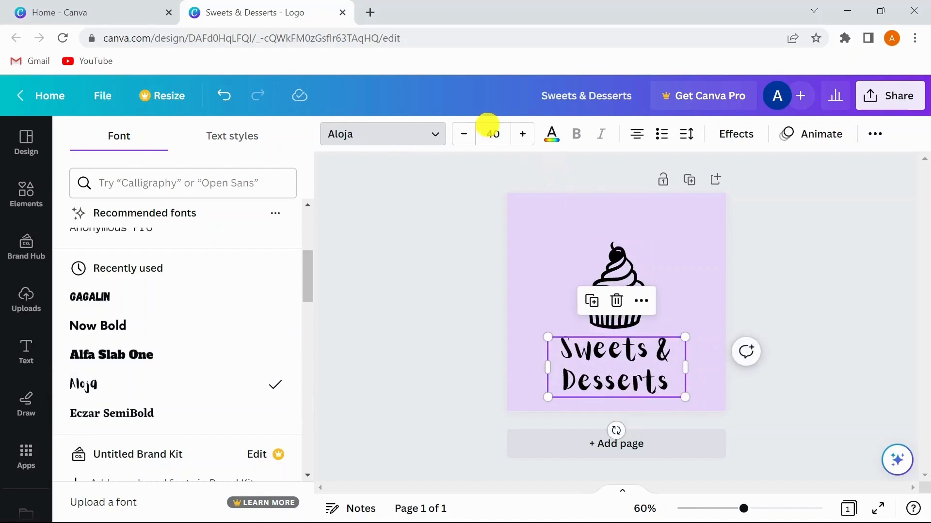
Step: Reduce the Sweets & Desserts font size to 28, widen the box to fit one line and centre it under the cupcake
click(463, 134)
click(463, 135)
click(463, 135)
click(463, 135)
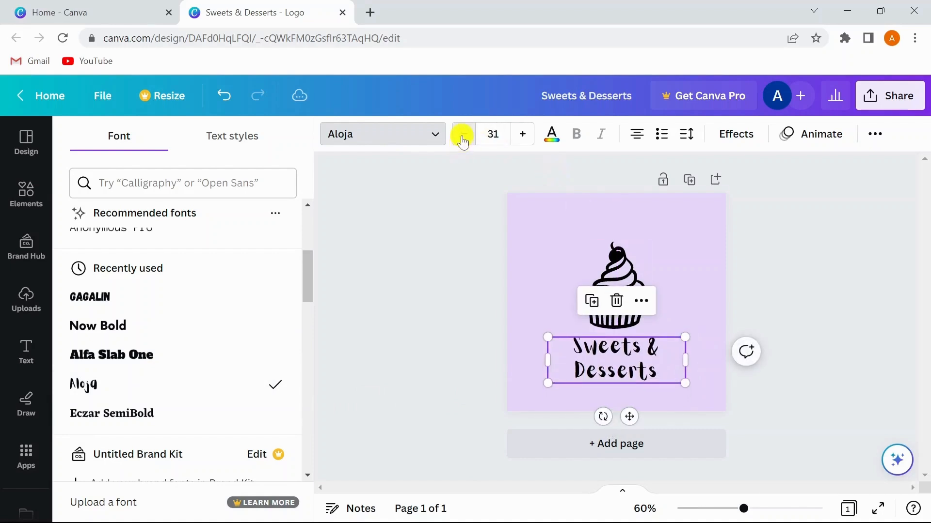
click(463, 135)
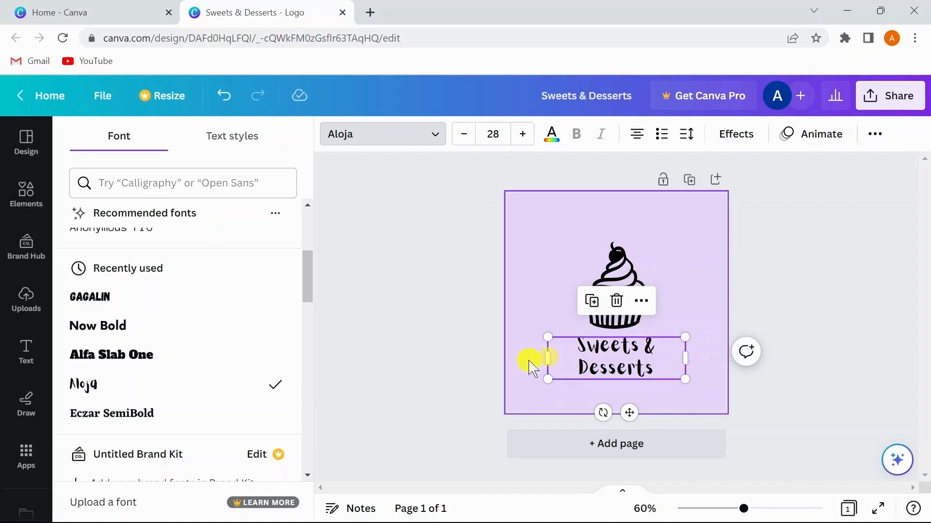
drag(545, 361, 510, 364)
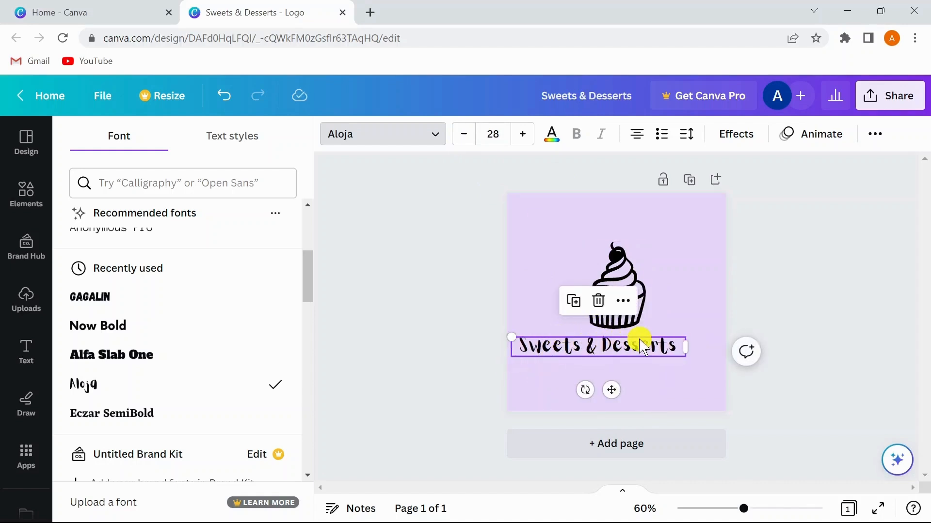
drag(663, 346, 656, 339)
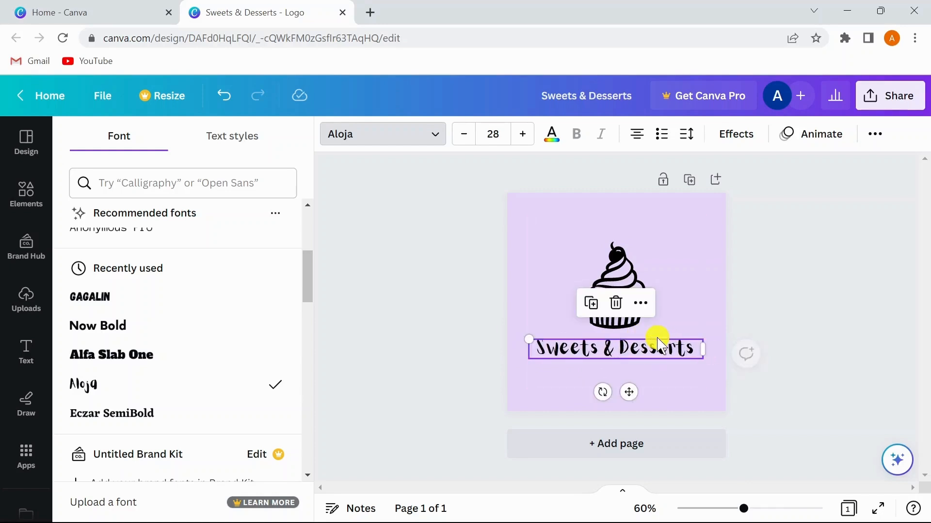
click(790, 276)
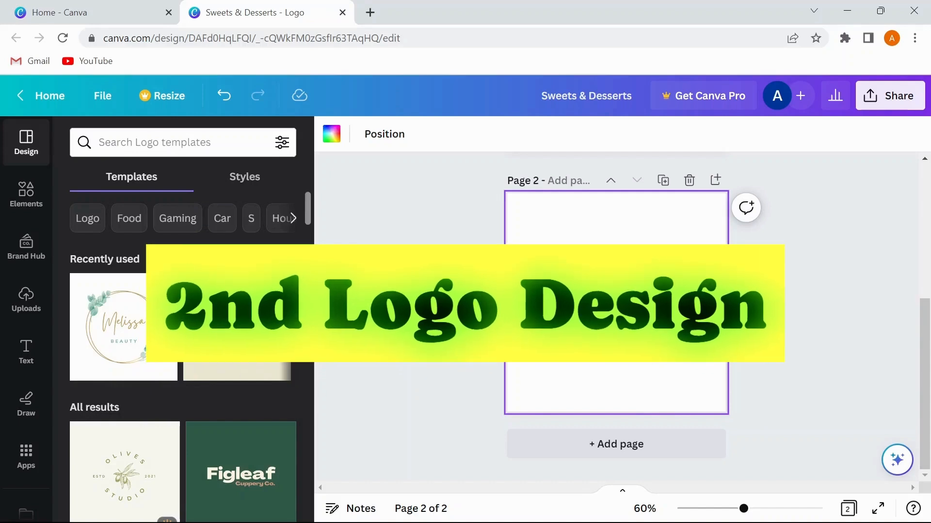
Step: Search the elements library for "ring", limit the results to graphics and add the thin double-circle outline to page 2
click(30, 196)
click(156, 142)
click(256, 142)
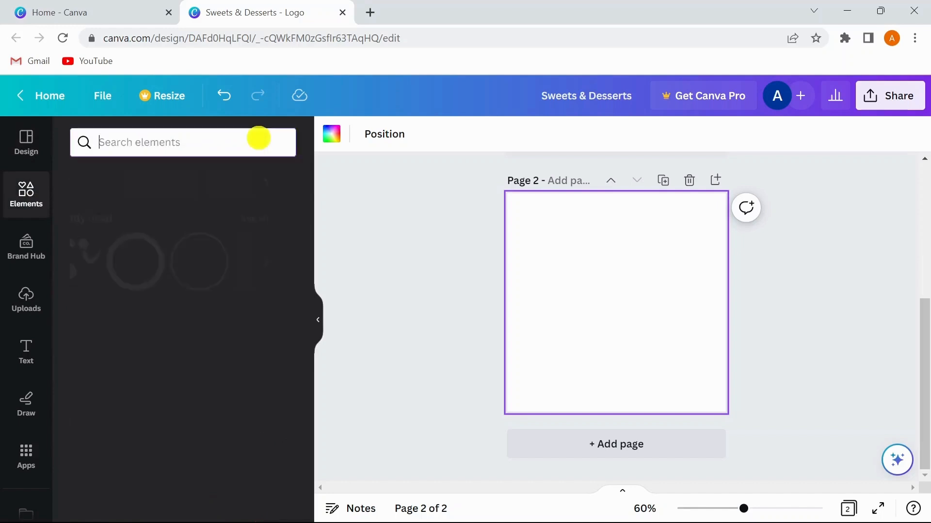
text(r)
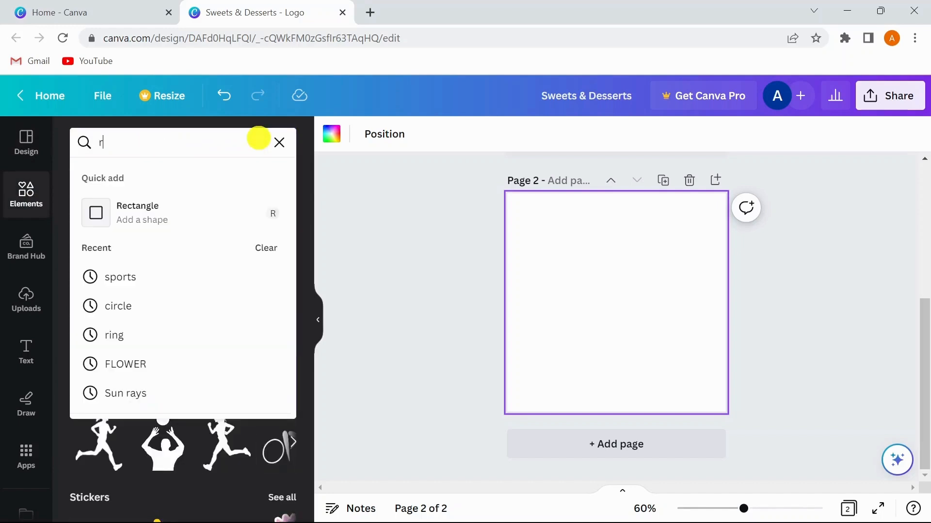
text(ing)
key(Return)
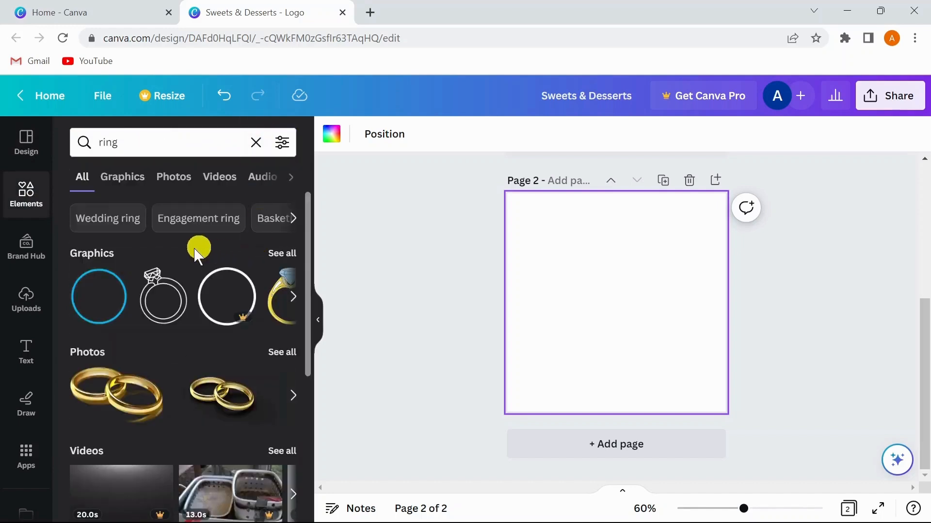
scroll(150, 343, down, 5)
scroll(136, 218, up, 5)
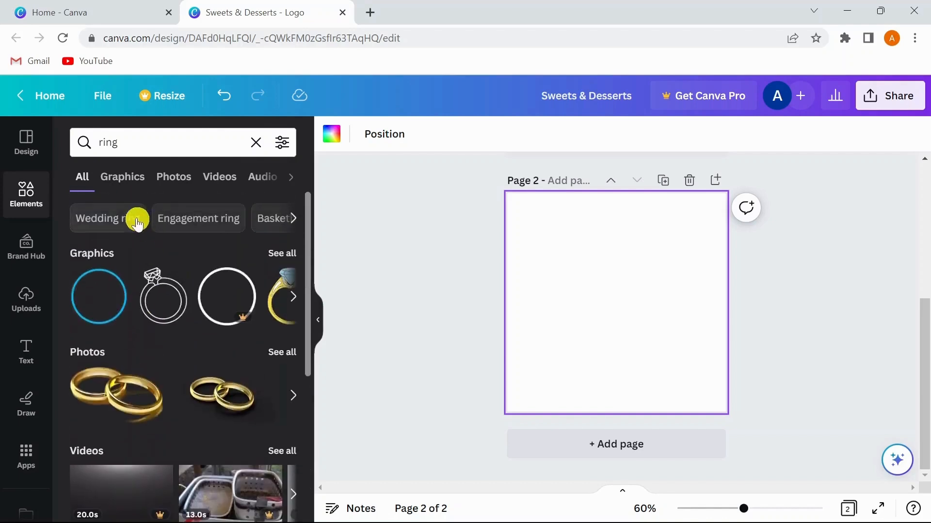
click(129, 181)
scroll(209, 362, down, 8)
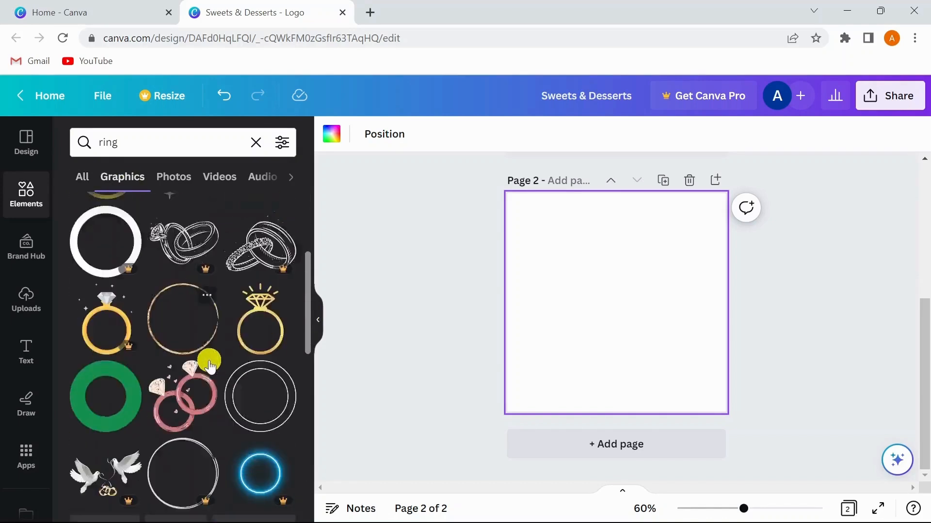
scroll(208, 361, up, 3)
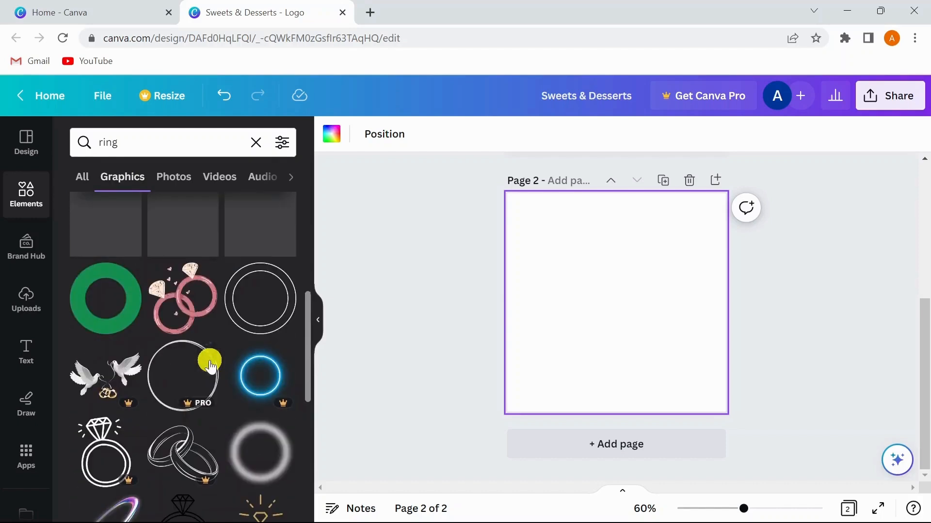
click(264, 311)
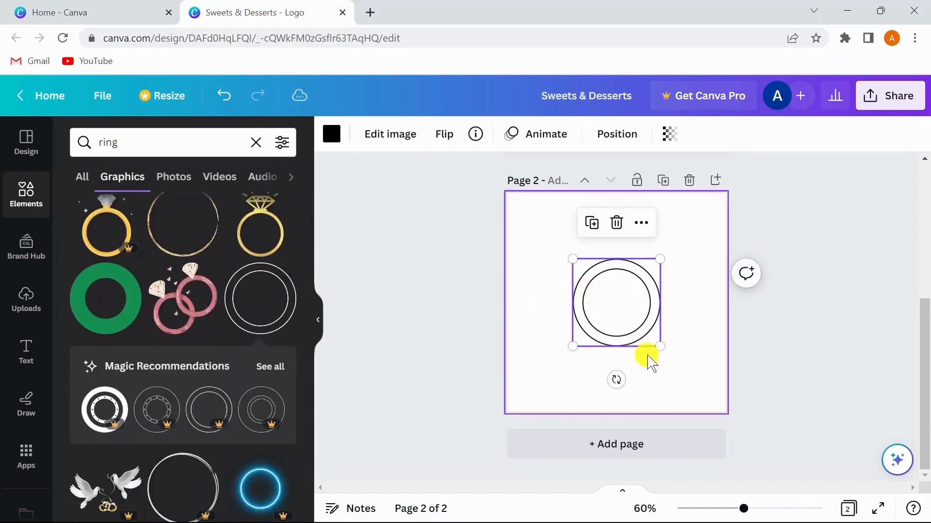
Step: Enlarge the double-circle ring to a little over half the page width and centre it on the page
drag(660, 346, 681, 367)
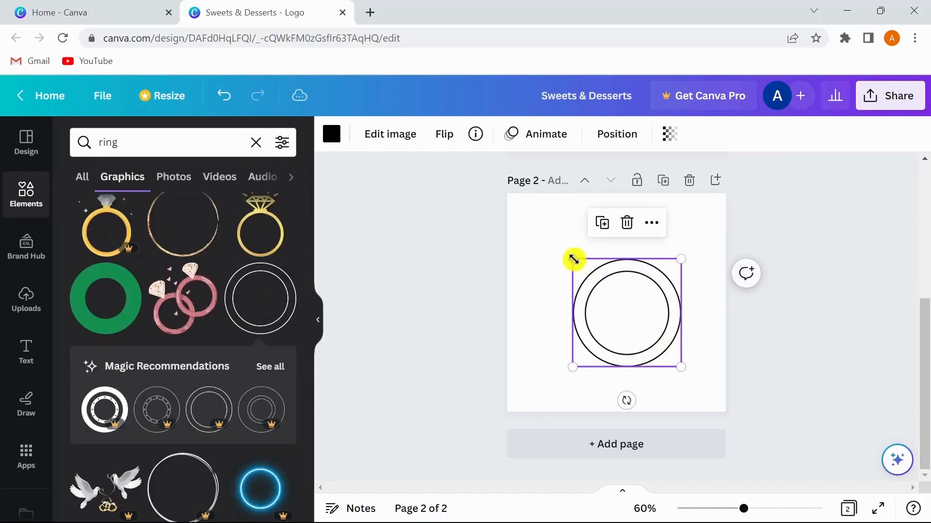
drag(573, 259, 561, 252)
mouse_move(612, 312)
mouse_down()
mouse_move(599, 297)
mouse_move(613, 296)
mouse_move(608, 304)
mouse_up()
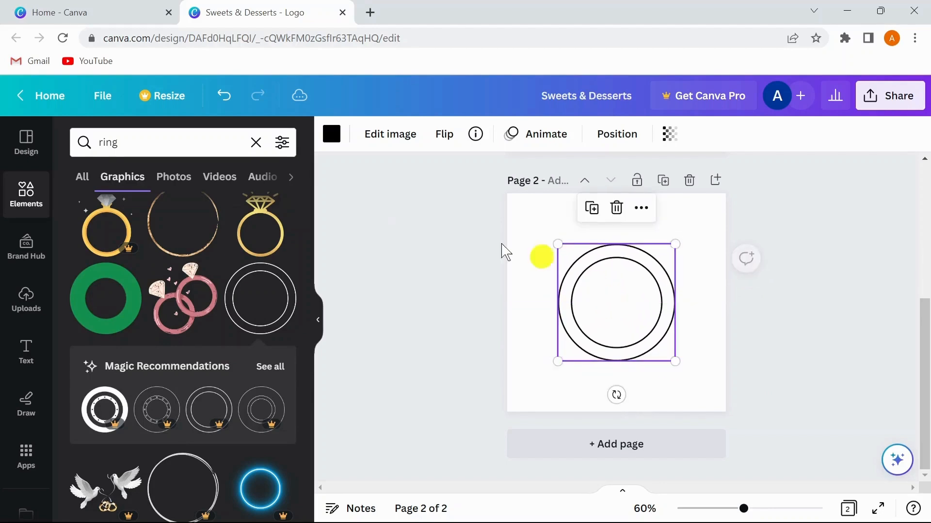
Step: Search the graphics for "sports" and add the stylised running figure to the page
click(143, 141)
key(BackSpace)
key(BackSpace)
key(BackSpace)
text(sports)
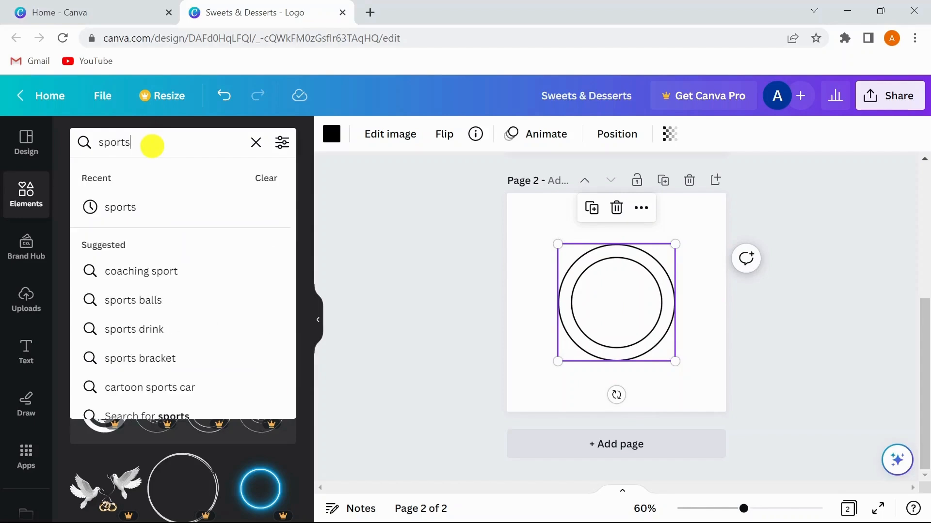
key(Return)
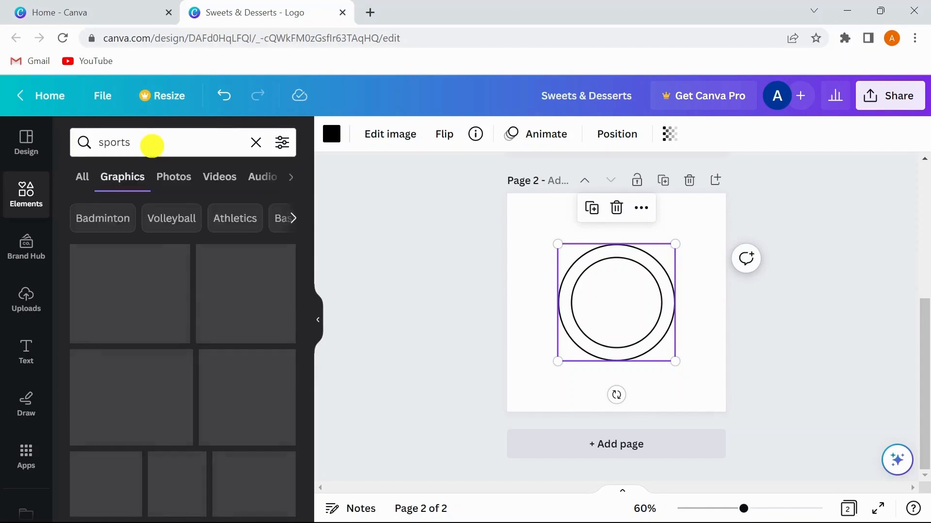
scroll(212, 368, down, 10)
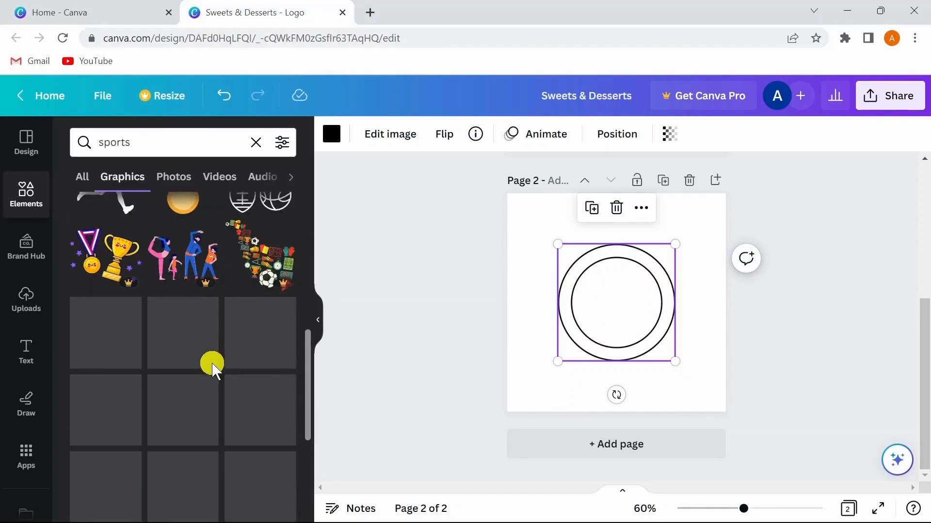
scroll(213, 368, down, 10)
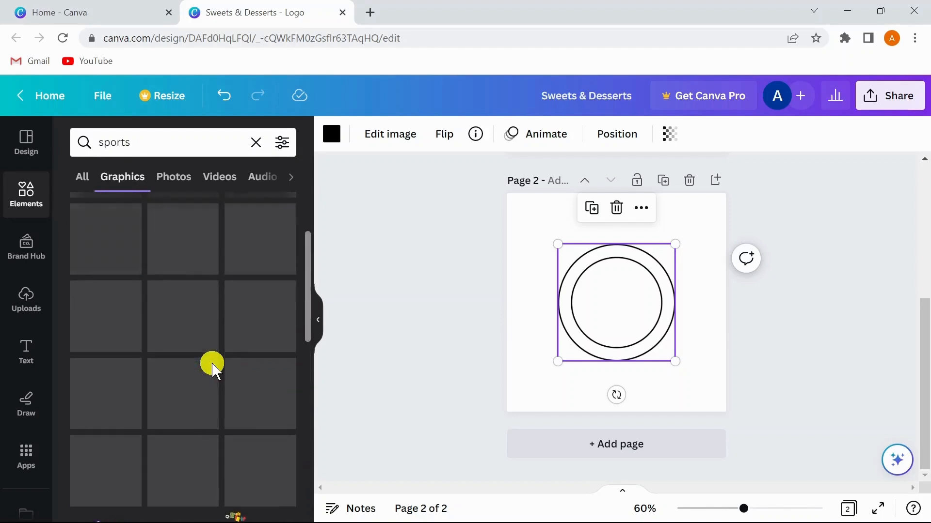
scroll(212, 368, up, 15)
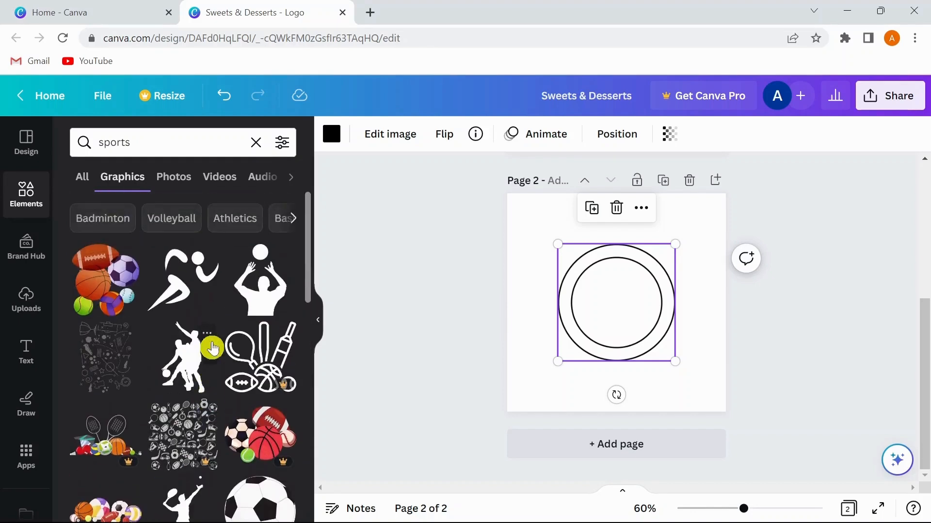
click(183, 290)
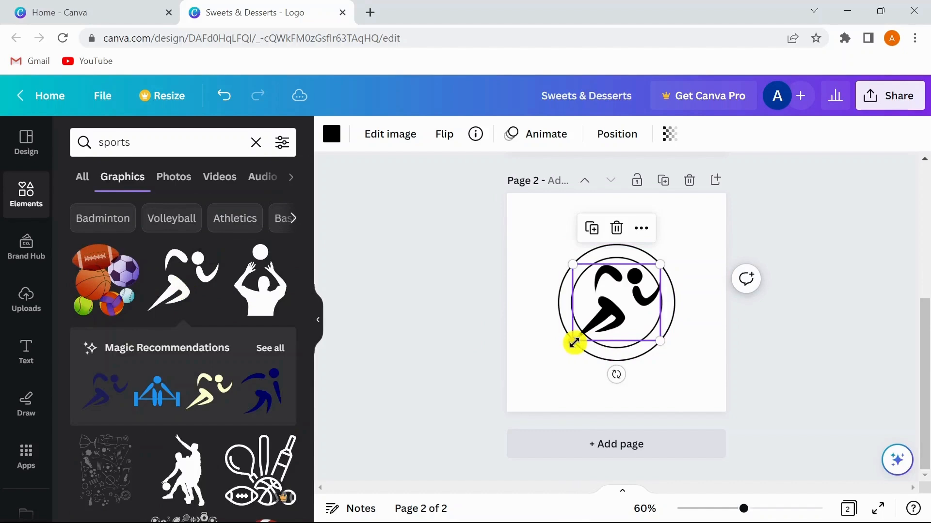
Step: Shrink the running figure to fit inside the inner circle and centre it within the ring
drag(574, 340, 580, 334)
drag(659, 335, 653, 328)
drag(613, 298, 612, 304)
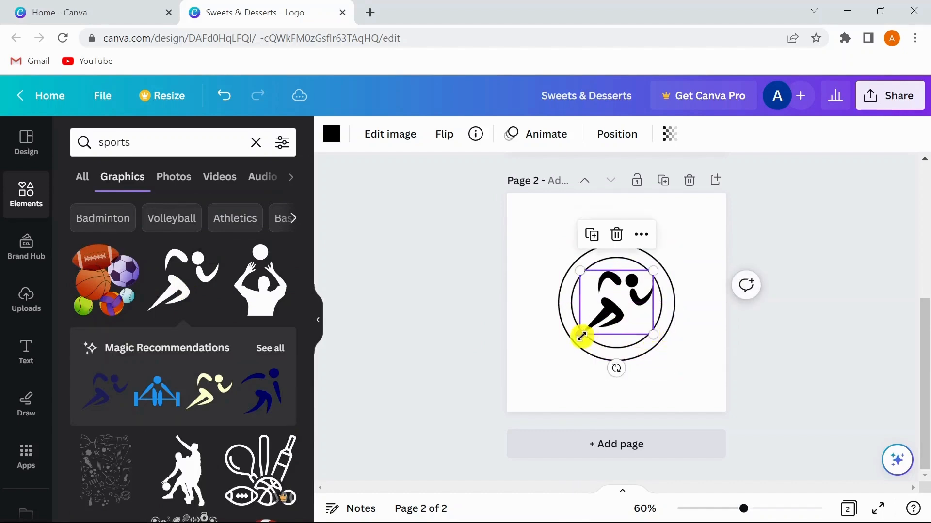
drag(581, 335, 586, 331)
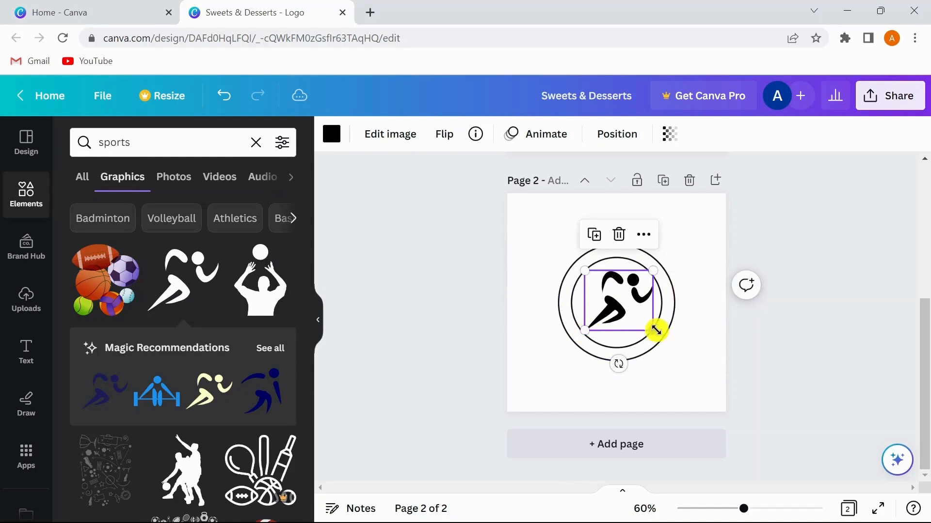
drag(656, 331, 623, 310)
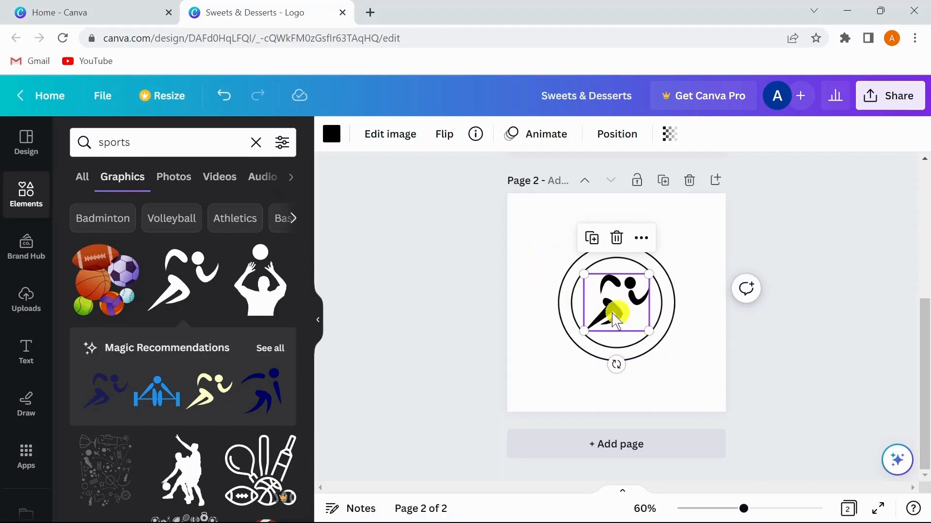
Step: Group the running figure with the double-circle ring and keep the group centred on the page
click(717, 266)
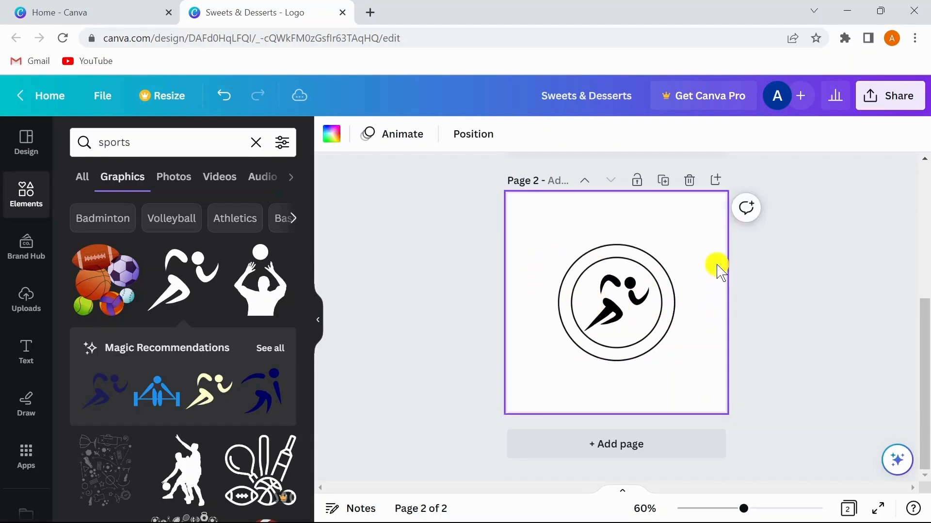
drag(533, 242, 697, 374)
click(566, 208)
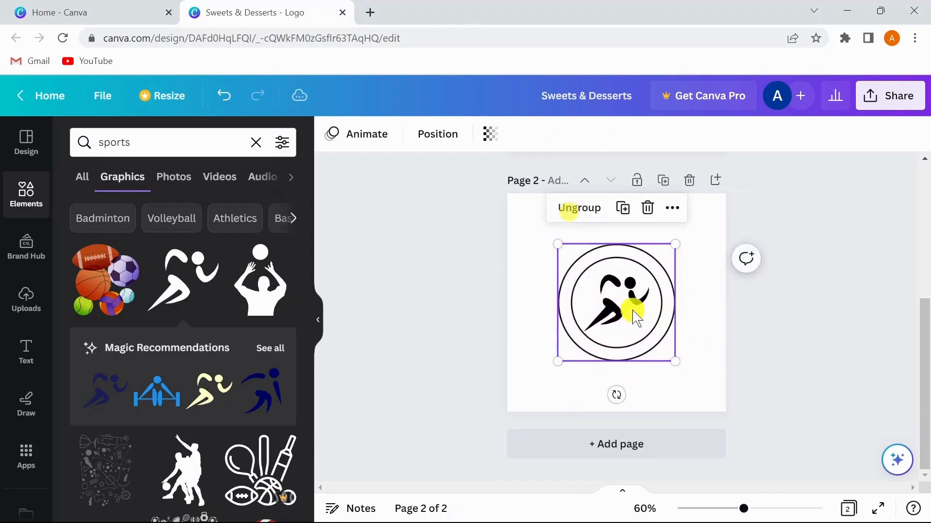
mouse_move(630, 311)
mouse_down()
mouse_move(618, 245)
mouse_move(648, 262)
mouse_move(626, 295)
mouse_move(633, 323)
mouse_move(623, 291)
mouse_move(623, 302)
mouse_up()
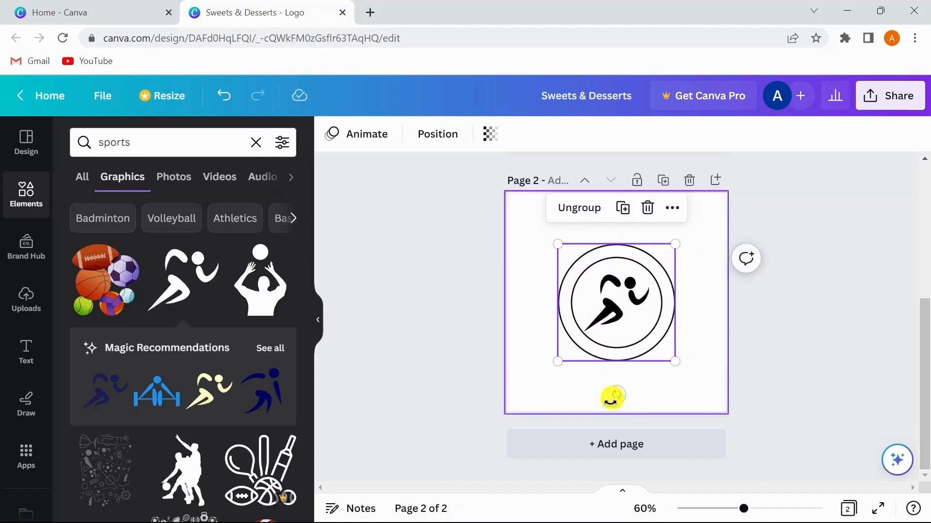
Step: Add a text box reading "Sports Buzz" and place it centred below the ring
click(27, 361)
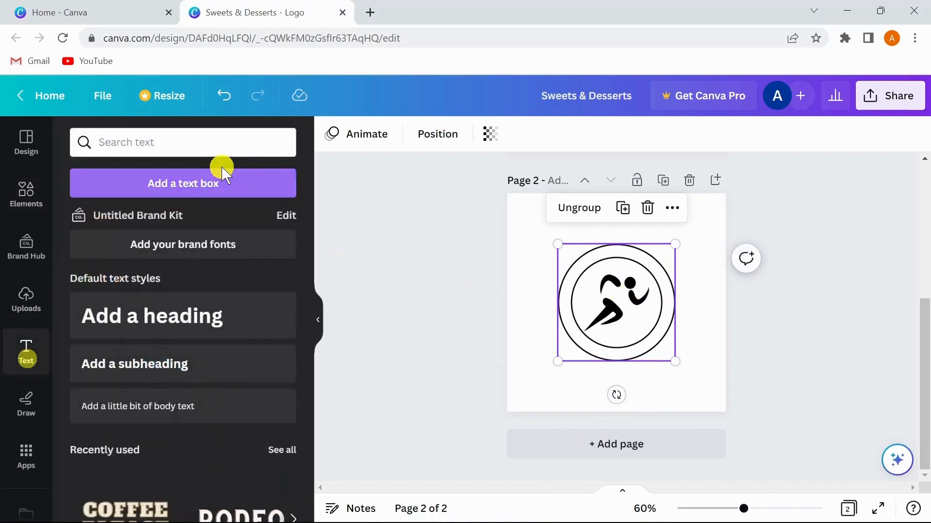
click(209, 193)
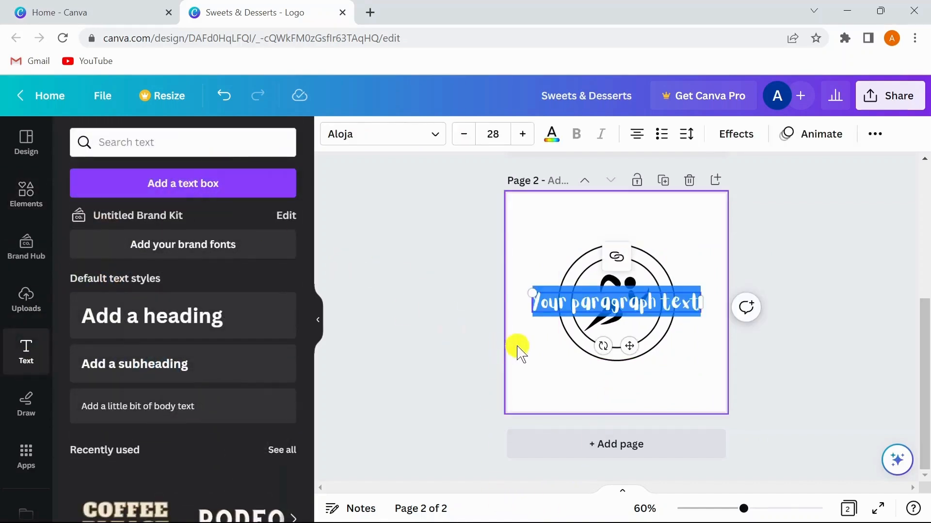
key(BackSpace)
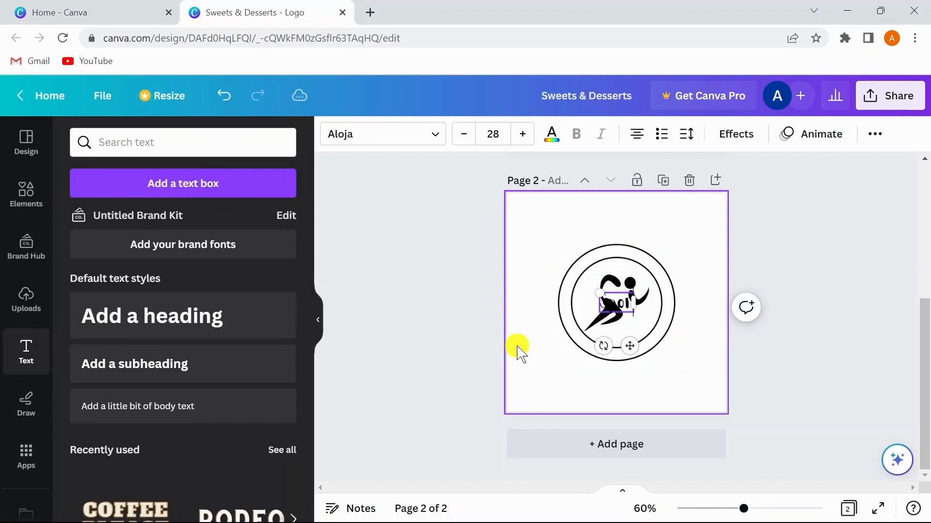
text(Sports Buzz)
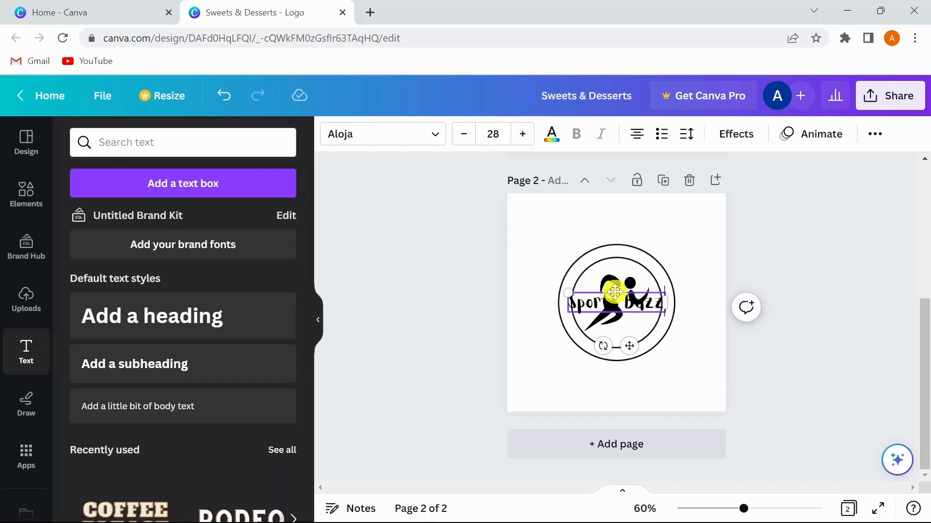
drag(615, 292, 617, 364)
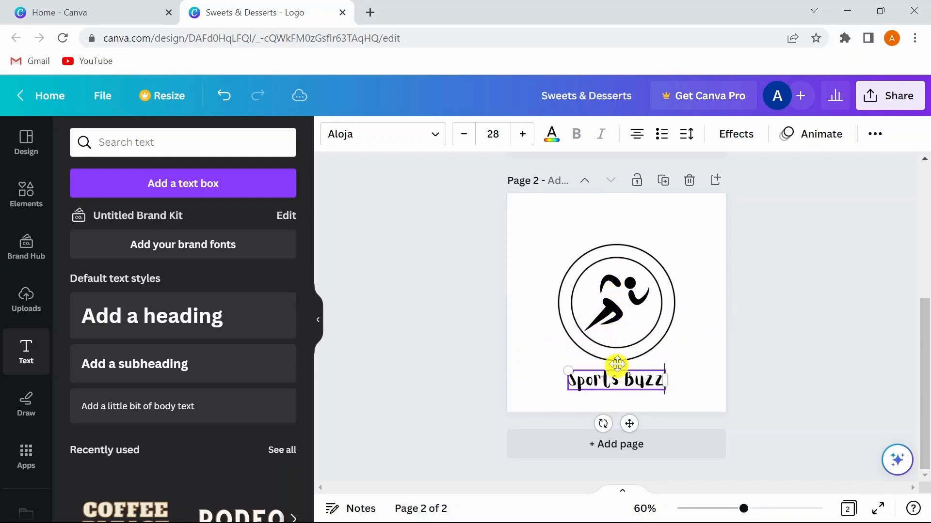
Step: Move the ring and runner group slightly up, and bring the Sports Buzz text up close beneath it
click(615, 313)
drag(614, 314, 614, 294)
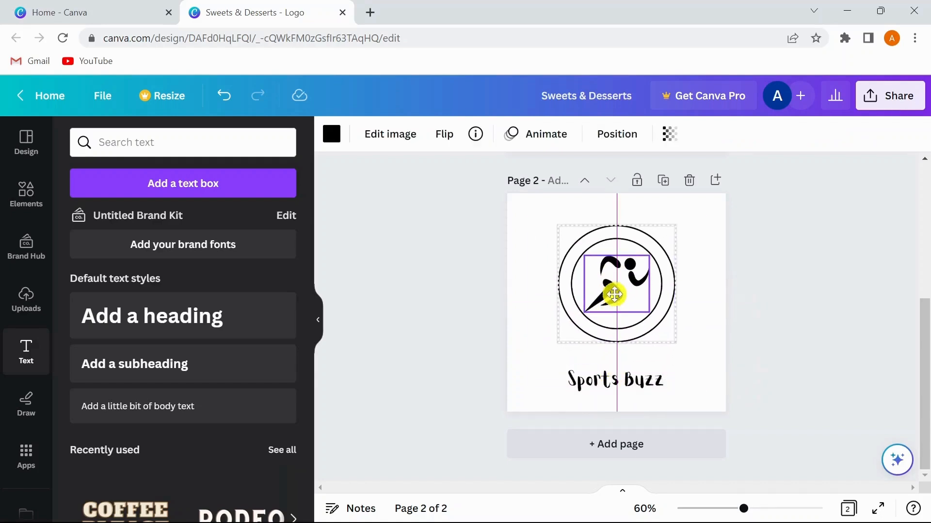
drag(596, 376, 596, 359)
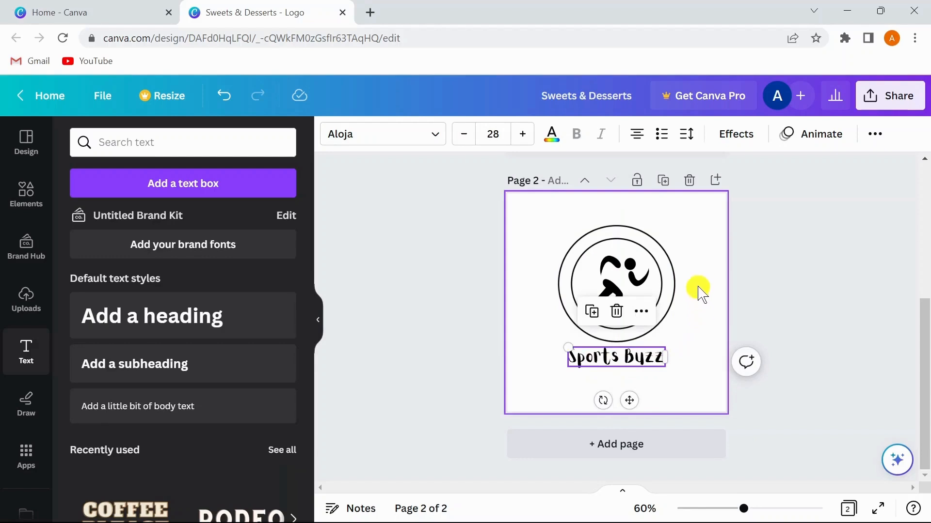
Step: Set the page 2 background to the solid orange colour #F88F22
click(705, 259)
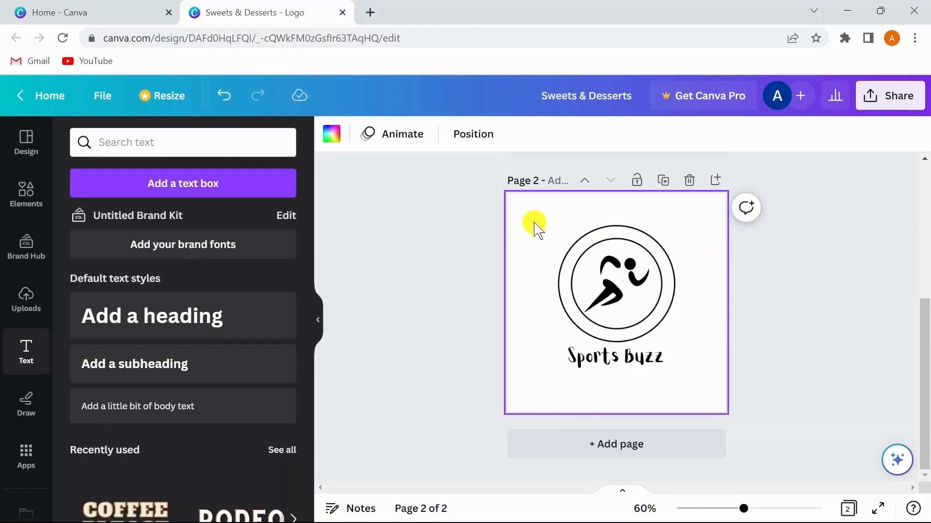
click(330, 136)
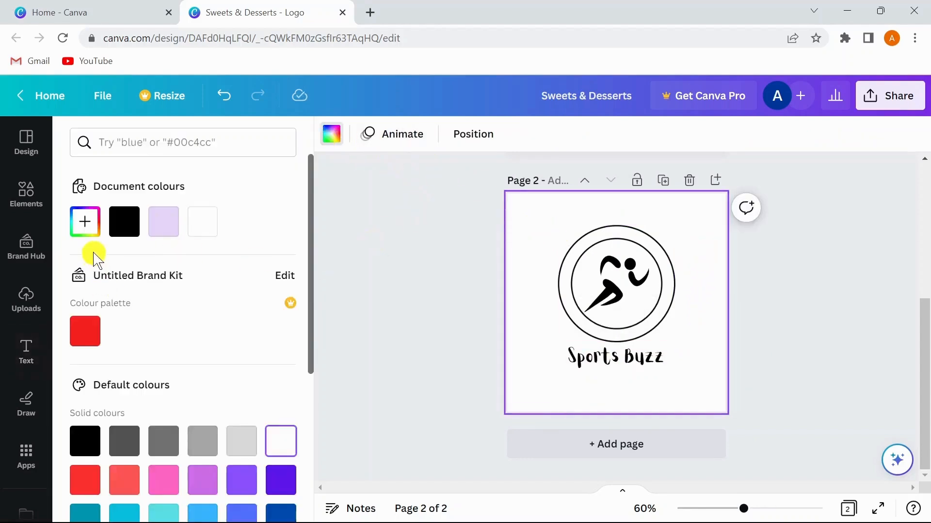
click(85, 331)
click(87, 223)
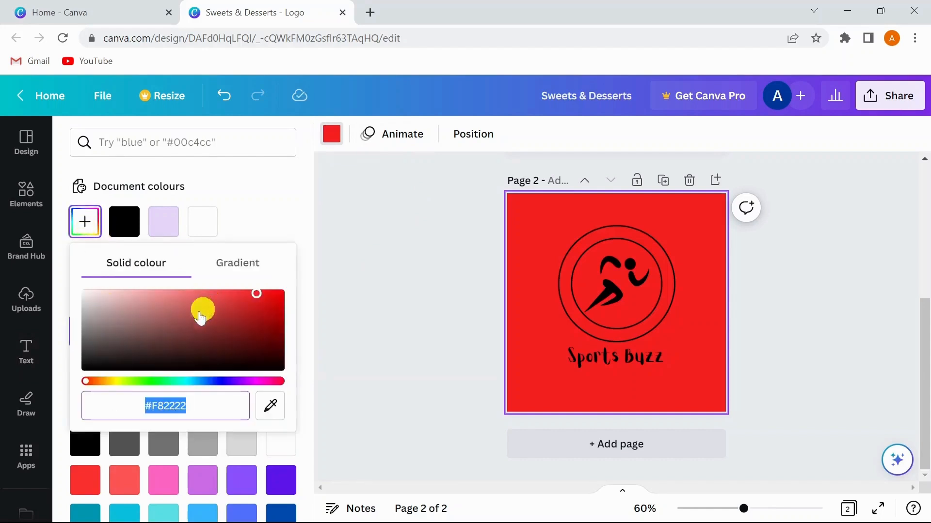
drag(92, 385, 102, 385)
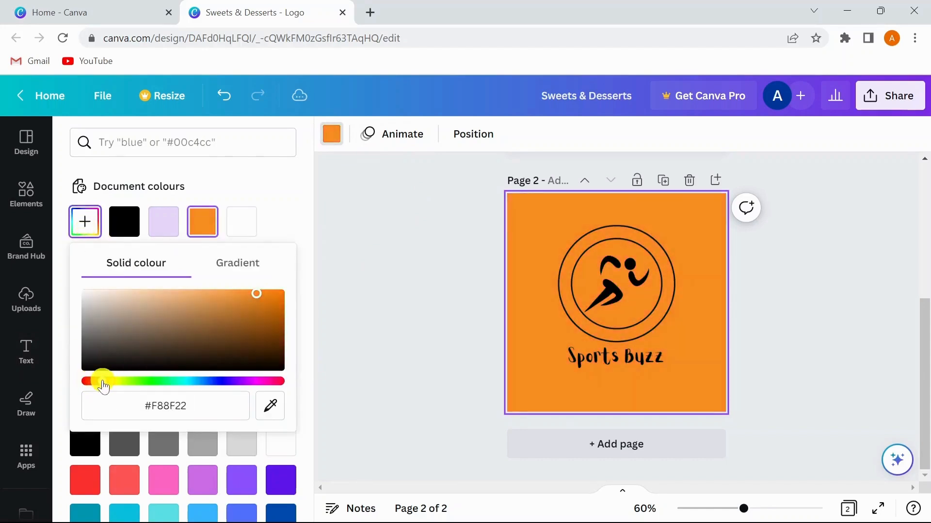
click(826, 320)
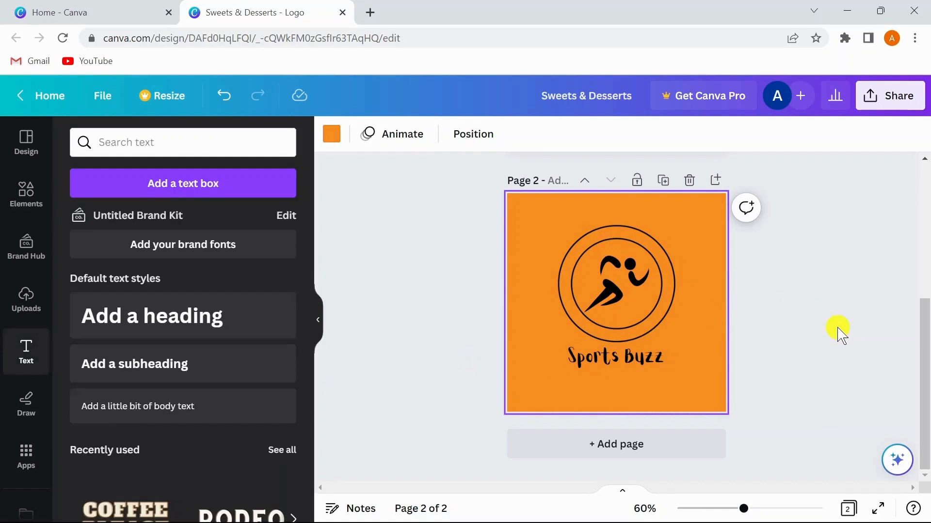
Step: Delete the double-circle ring and runner group from page 2
click(20, 149)
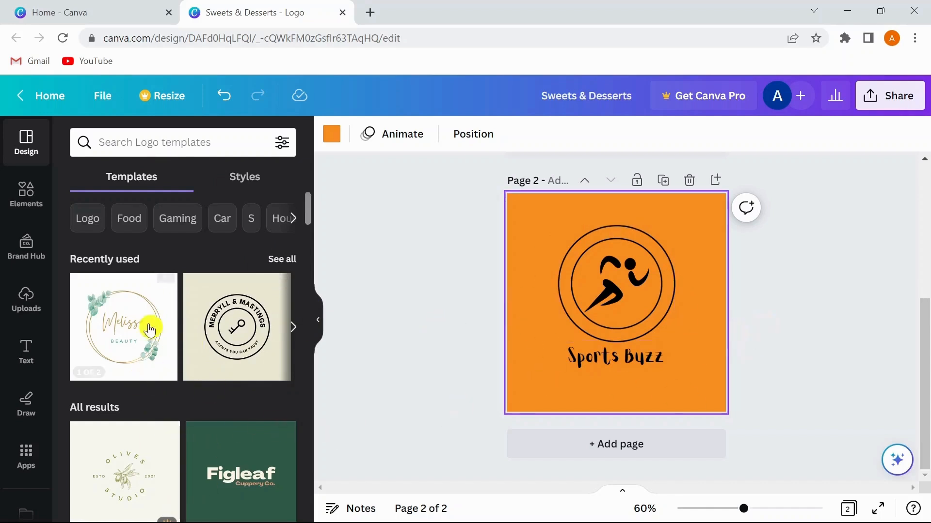
click(29, 201)
click(255, 141)
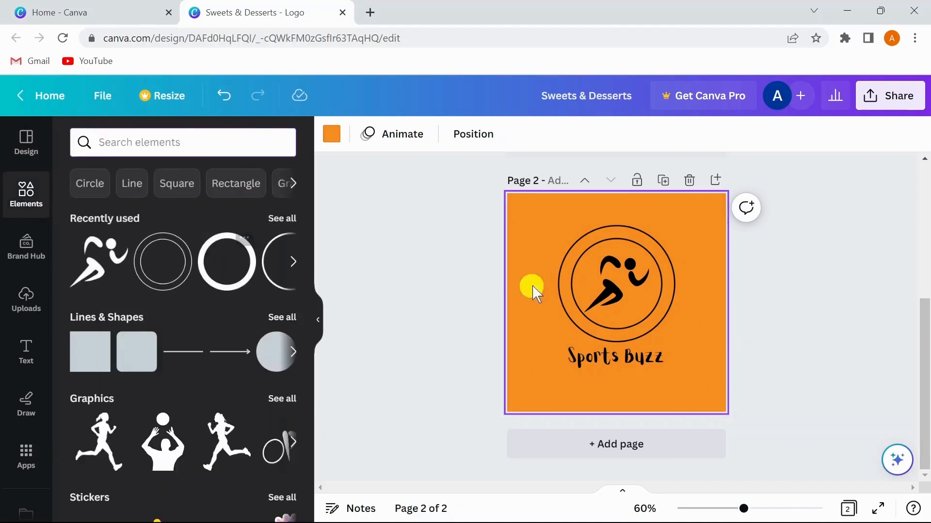
click(584, 255)
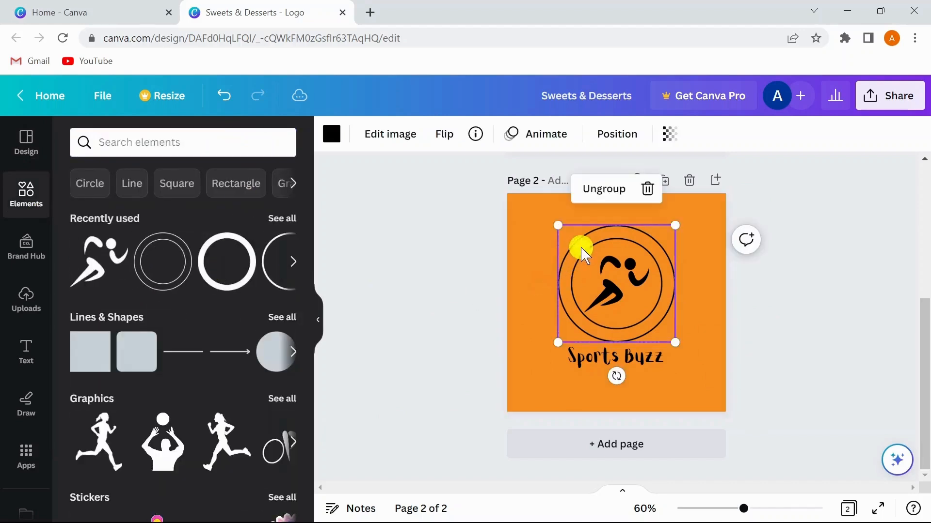
click(596, 190)
key(Delete)
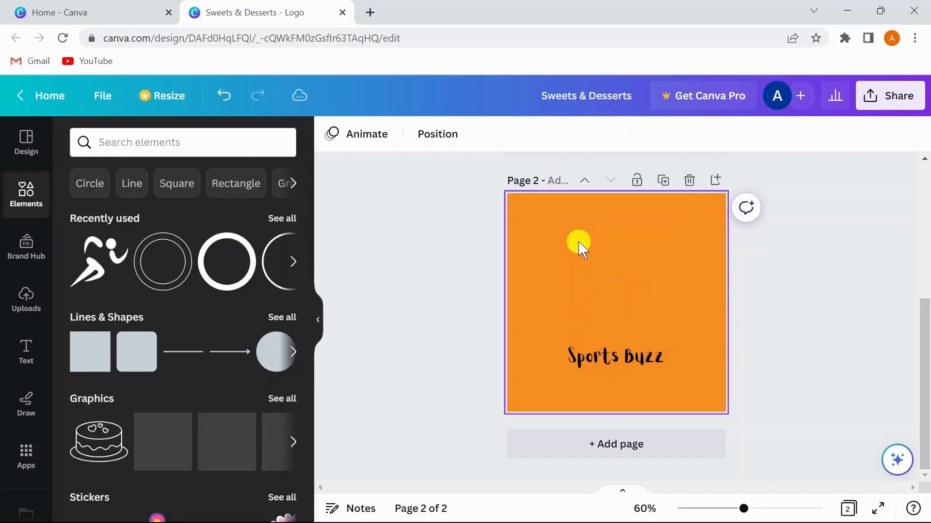
Step: Add the thick ring and the running figure to page 2, set the figure aside near the page corner, and enlarge the ring slightly
click(222, 262)
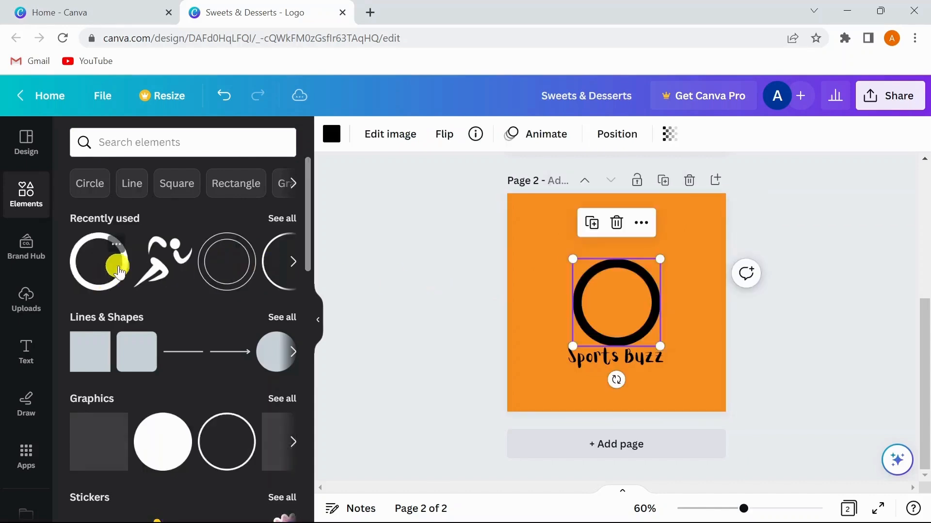
click(158, 260)
drag(609, 306, 544, 363)
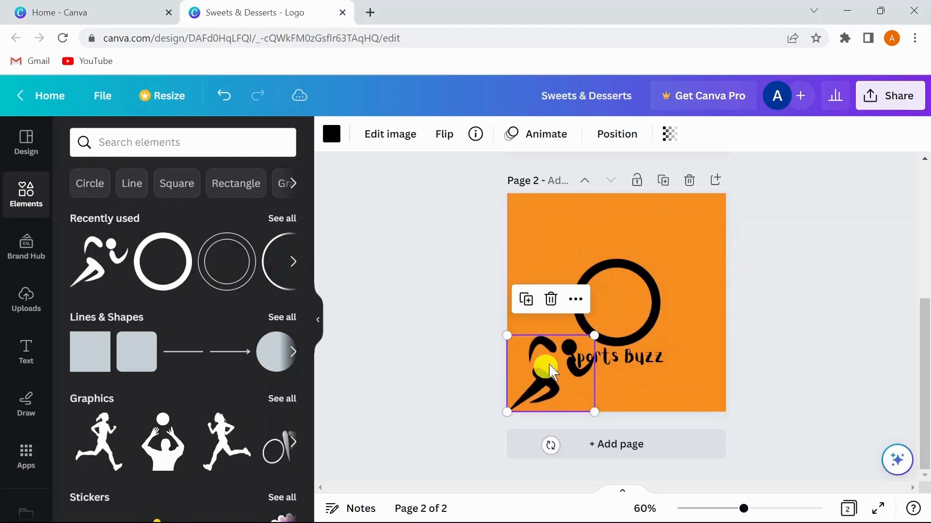
click(625, 301)
drag(660, 328, 671, 344)
Step: Move the running figure into the thick ring, shrink it to fit inside, and centre it
click(536, 380)
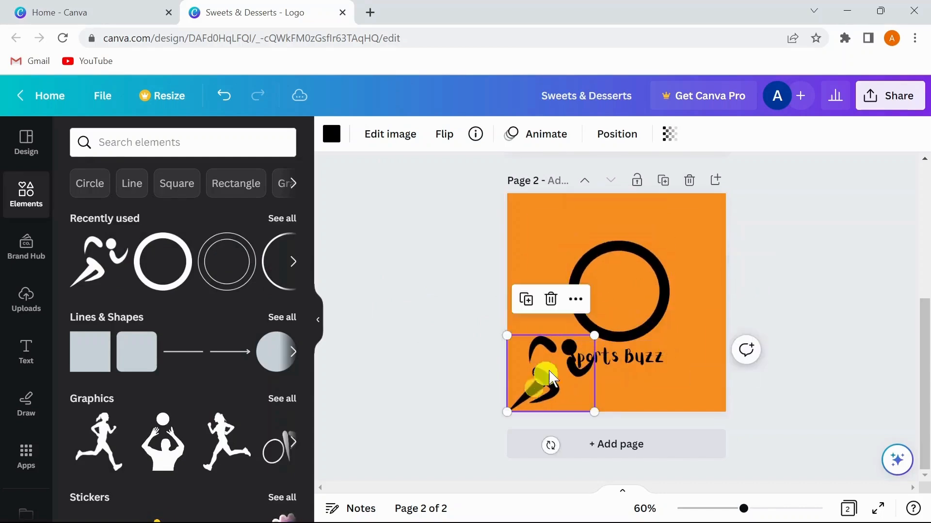
drag(536, 380, 605, 300)
drag(573, 338, 597, 315)
drag(623, 286, 620, 304)
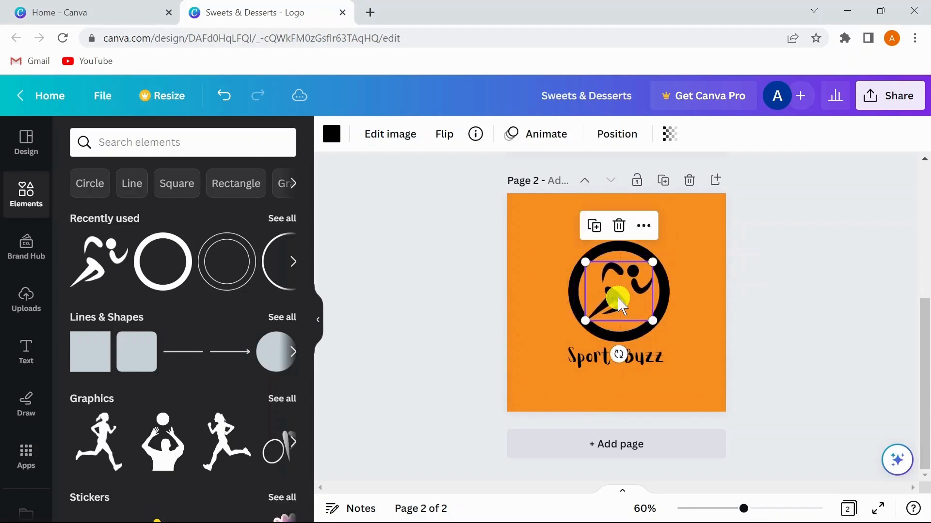
click(698, 349)
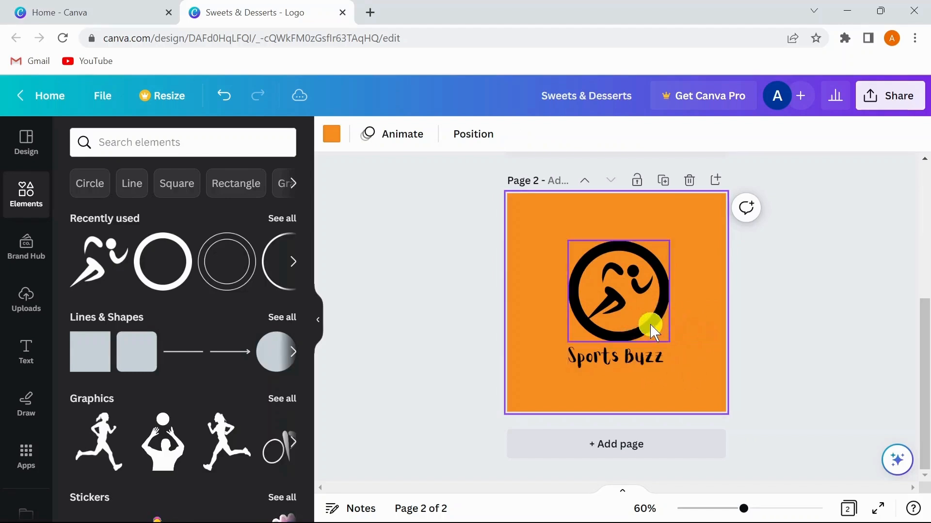
click(615, 296)
mouse_move(616, 297)
mouse_down()
mouse_move(585, 315)
mouse_move(617, 295)
mouse_up()
Step: Group the running figure with the thick ring, and shift the Sports Buzz text slightly down beneath it
drag(548, 232, 676, 339)
click(588, 207)
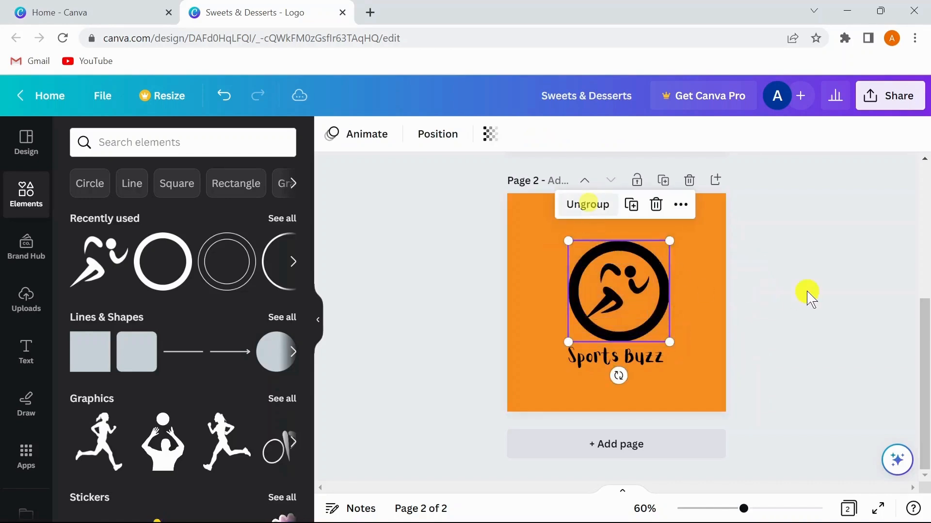
drag(624, 358, 625, 361)
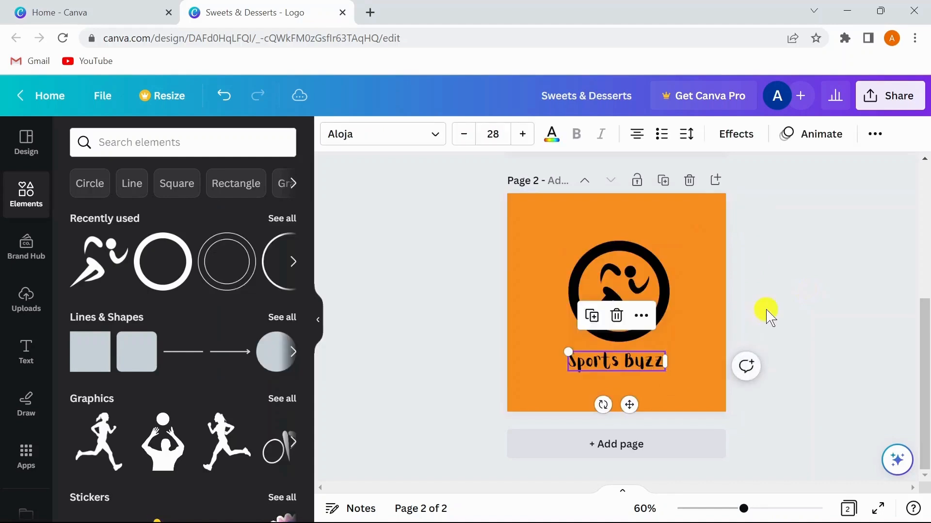
click(795, 314)
Step: Review the two logo pages side by side in grid view, and return to the page editor
scroll(834, 289, up, 5)
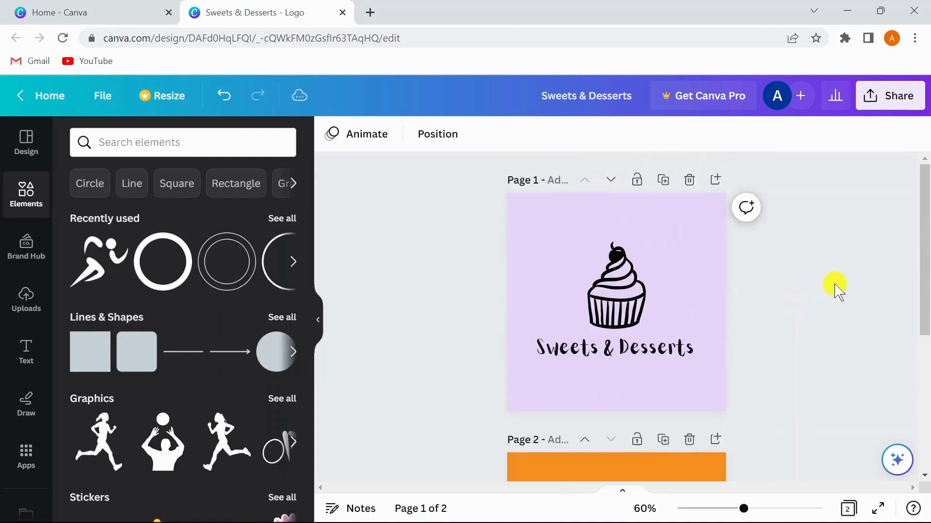
scroll(834, 289, down, 4)
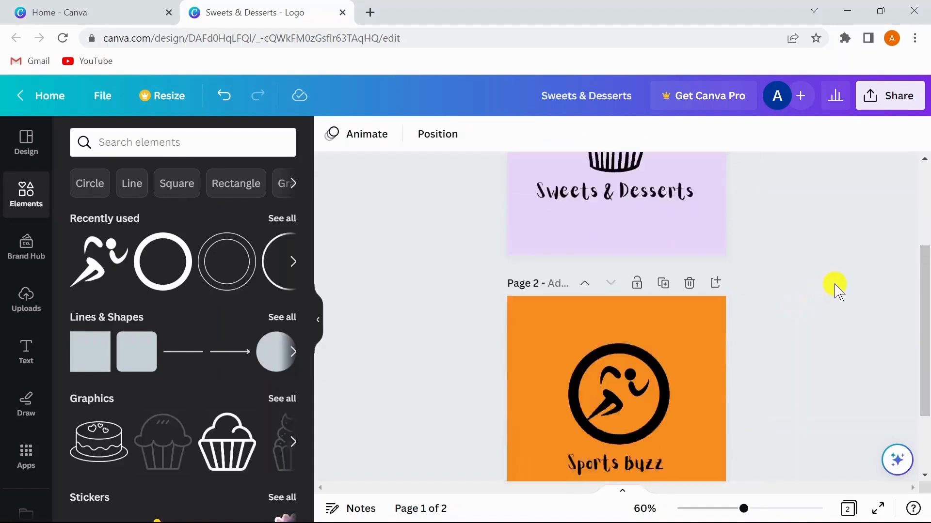
click(848, 508)
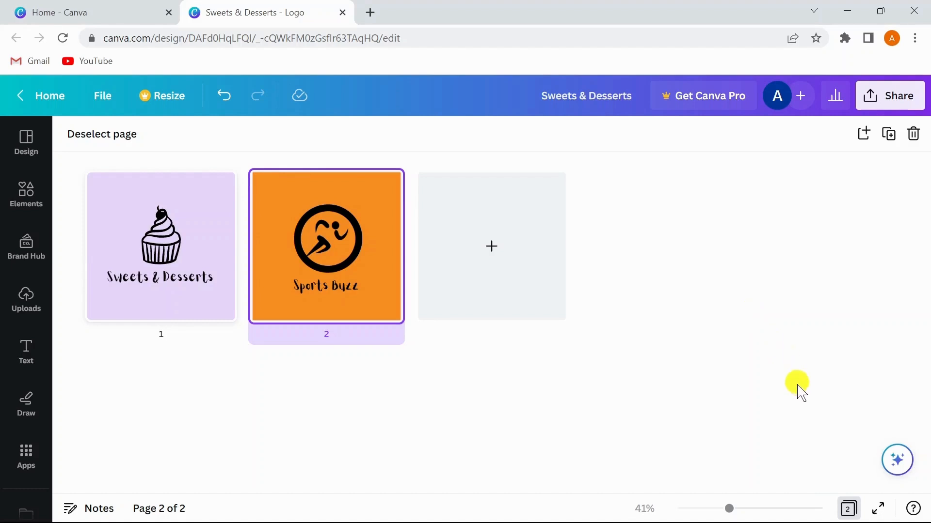
click(848, 514)
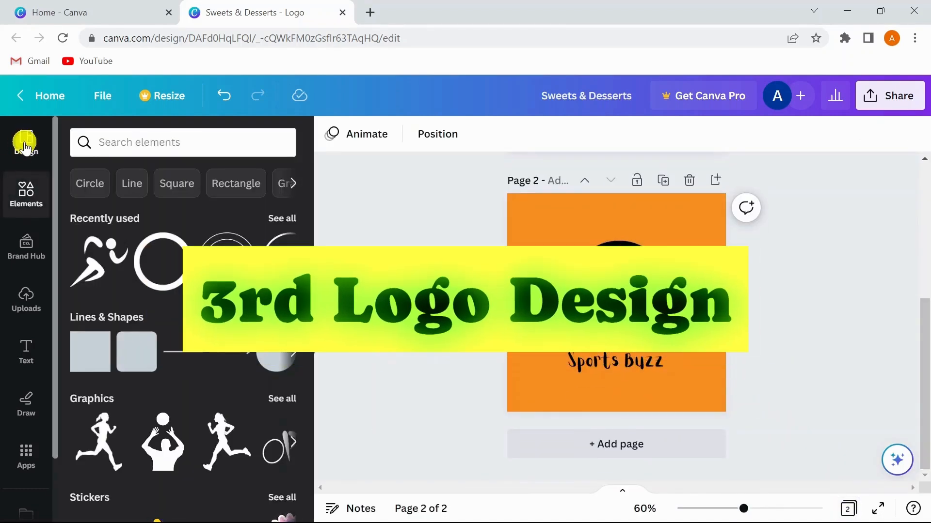
Step: Add a third page and set its background to solid white
click(25, 142)
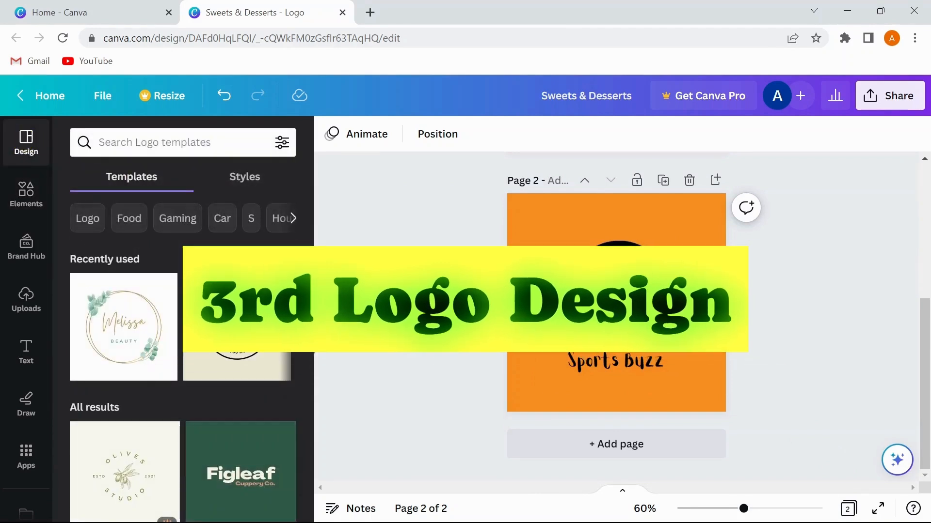
click(634, 444)
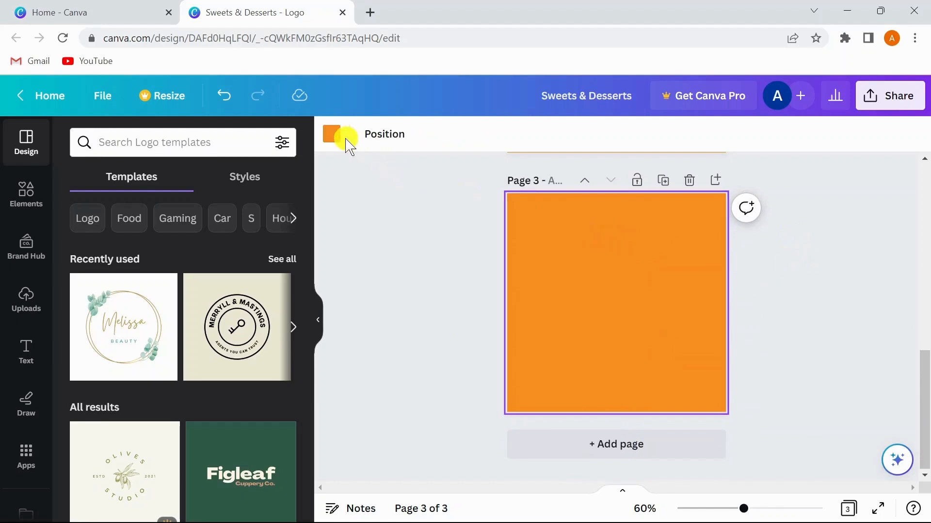
click(333, 137)
click(281, 446)
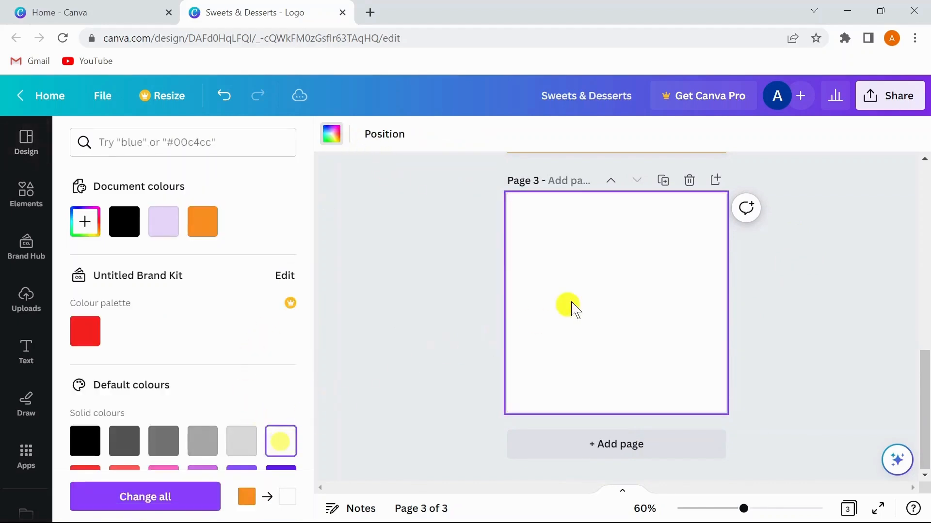
Step: Add a text box to page 3 reading "Live", "Laugh" and "Repeat" on three separate lines
click(25, 345)
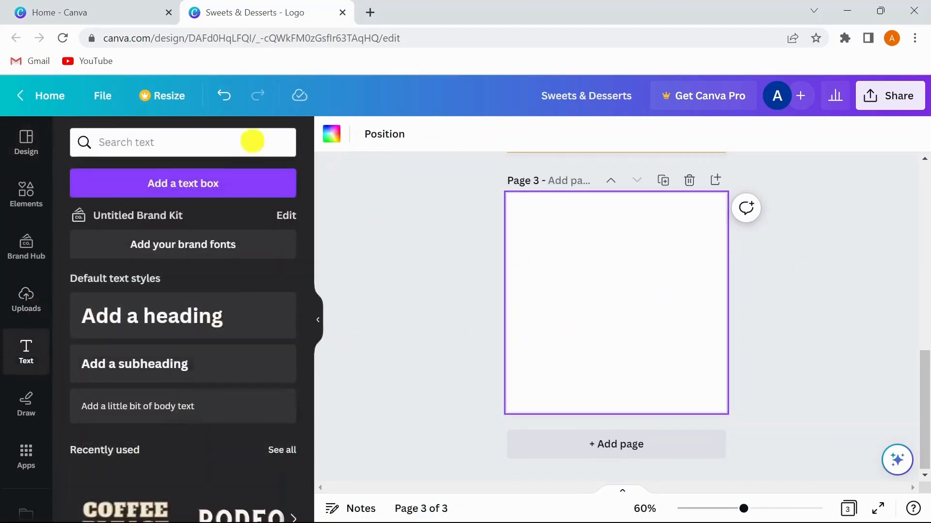
click(229, 182)
key(BackSpace)
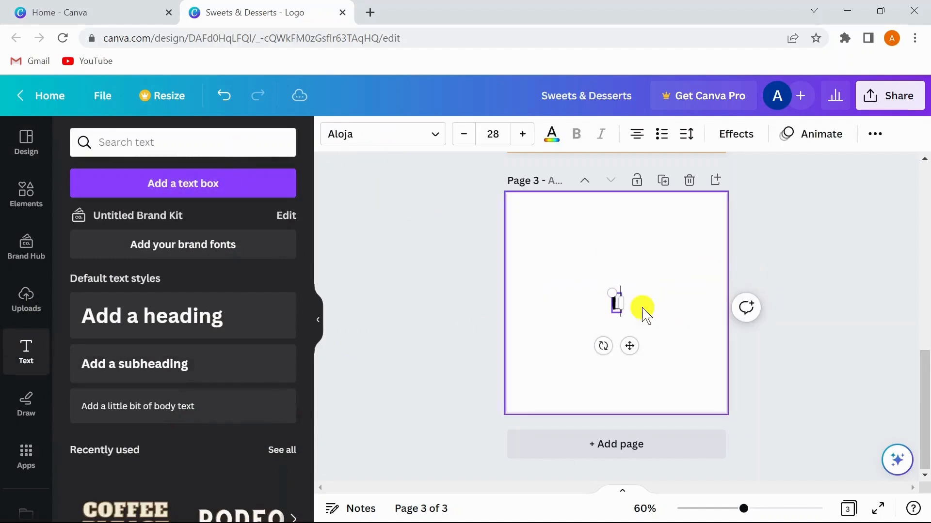
text(Live)
key(Return)
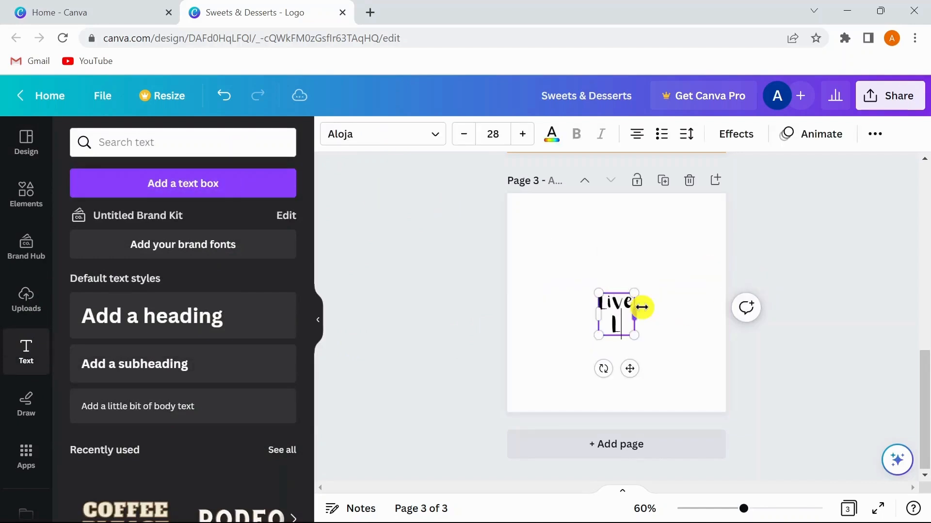
text(Laugh)
key(Return)
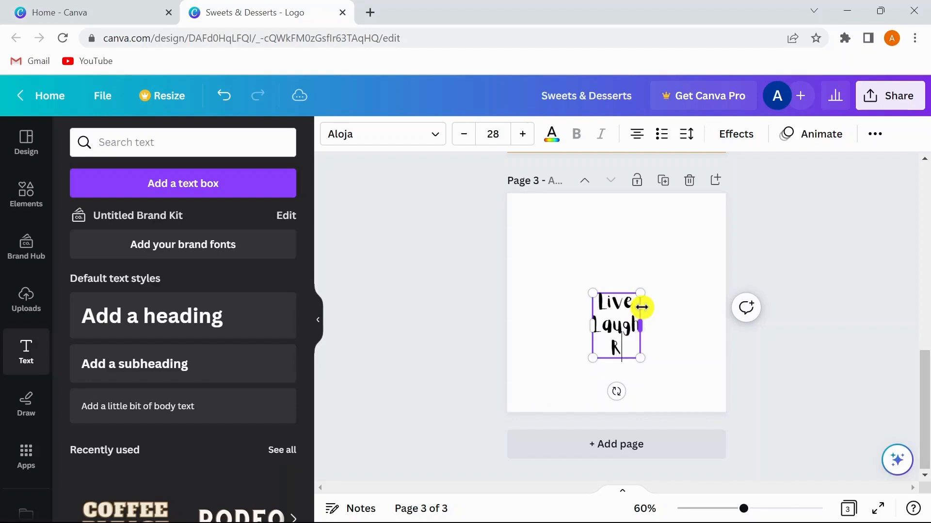
text(Repeat)
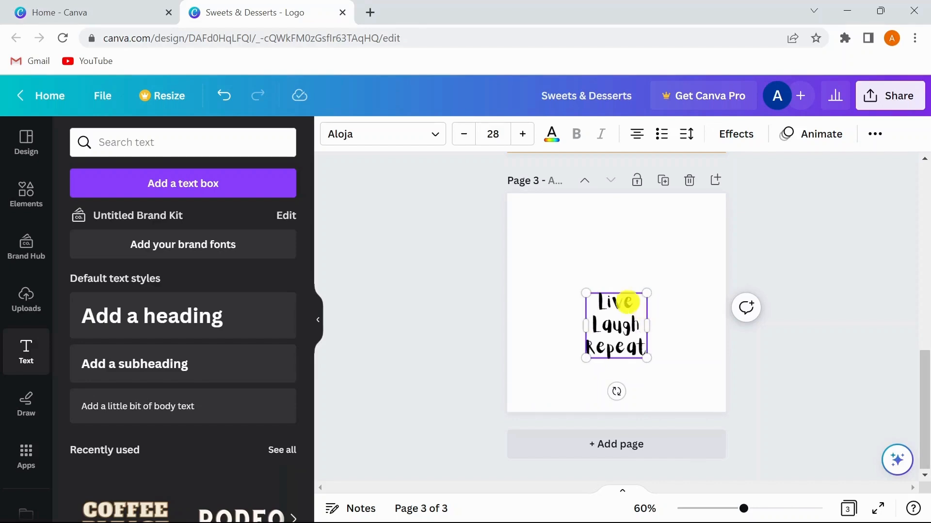
Step: Enlarge the Live Laugh Repeat text to a font size of about 51.1 and centre it on the page
click(593, 301)
drag(588, 295, 556, 260)
drag(646, 356, 668, 381)
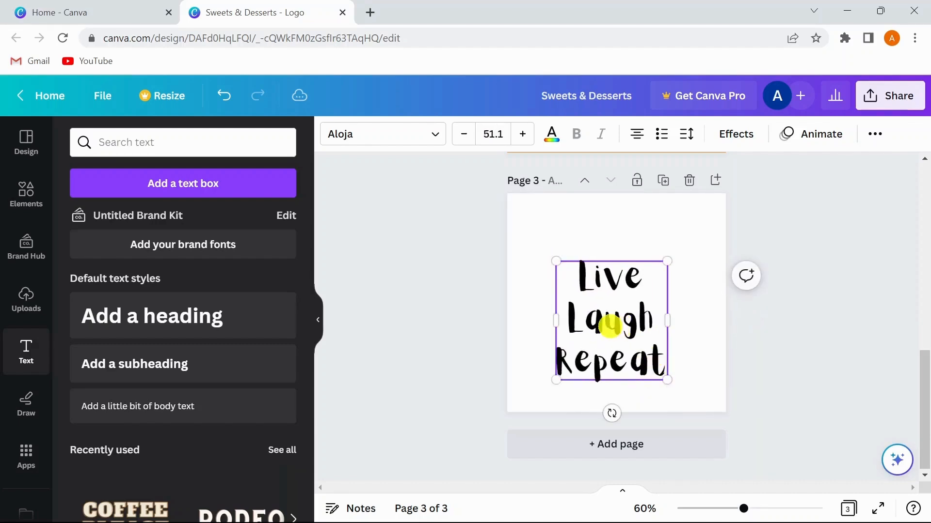
drag(605, 324, 639, 320)
drag(610, 261, 614, 241)
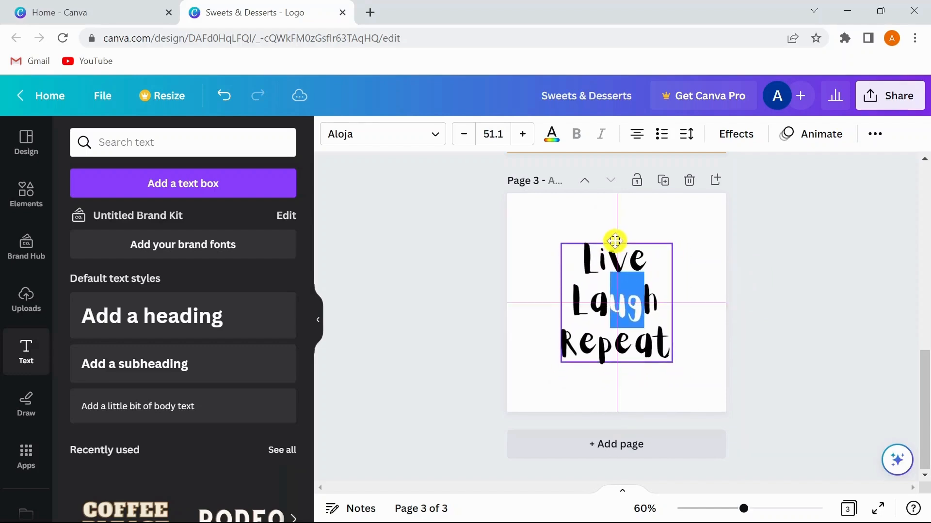
Step: Set the page 3 background to a custom bright yellow
click(537, 219)
click(337, 145)
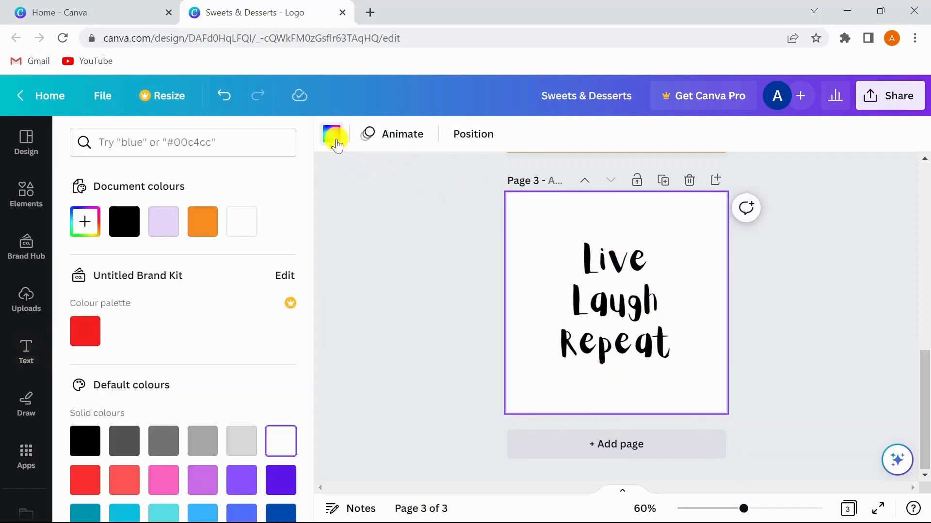
click(85, 222)
drag(93, 302, 253, 274)
click(84, 381)
drag(91, 385, 114, 381)
click(836, 285)
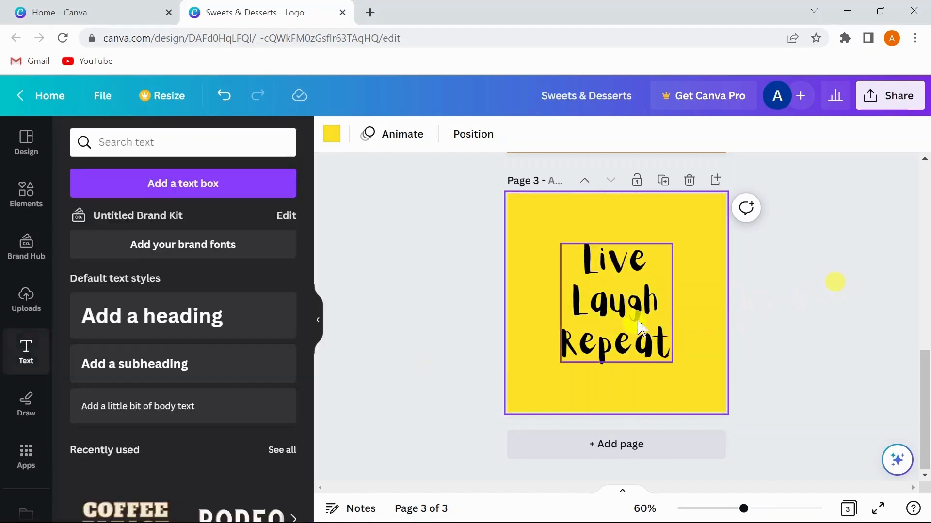
click(784, 288)
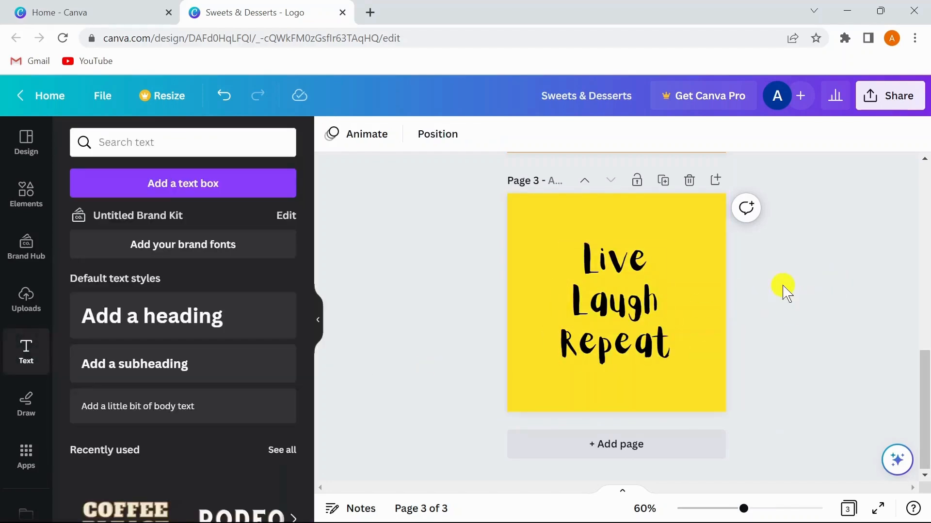
Step: Review the three logo pages in grid view, and browse the available logo templates
click(855, 504)
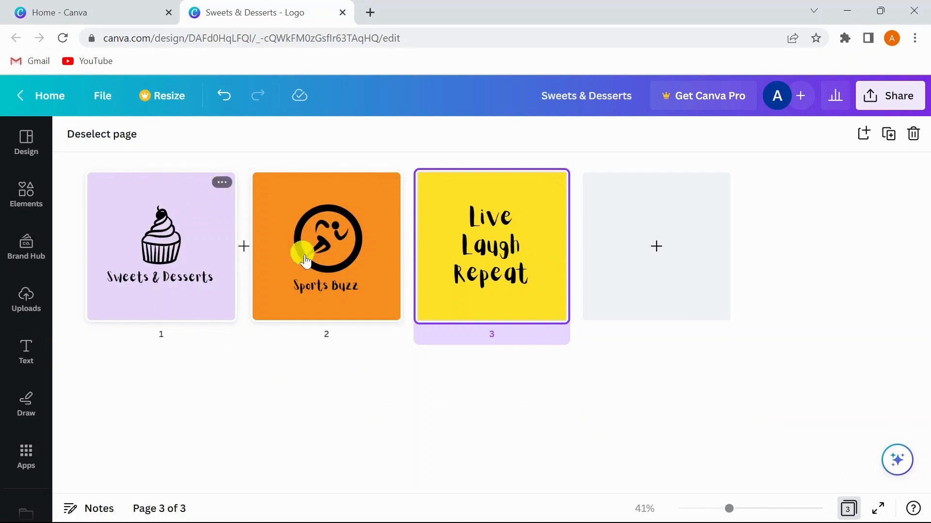
click(36, 152)
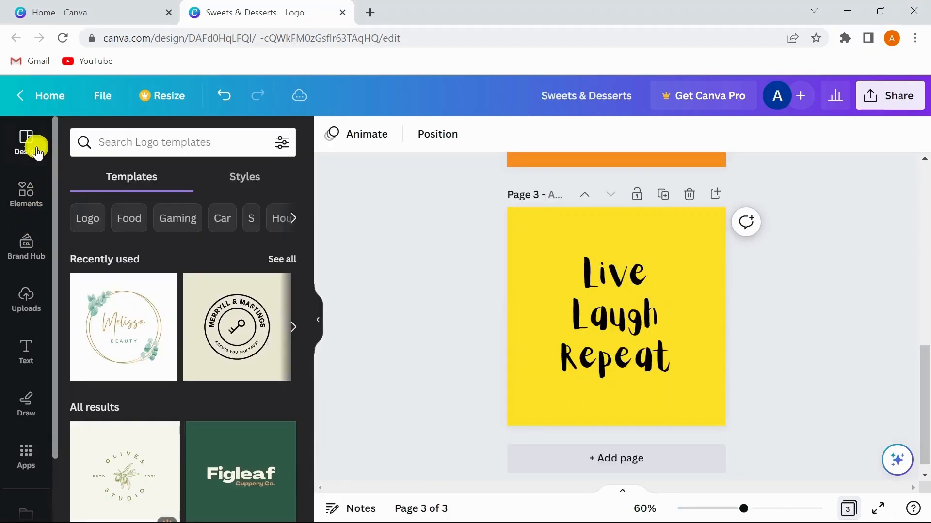
click(36, 201)
click(31, 153)
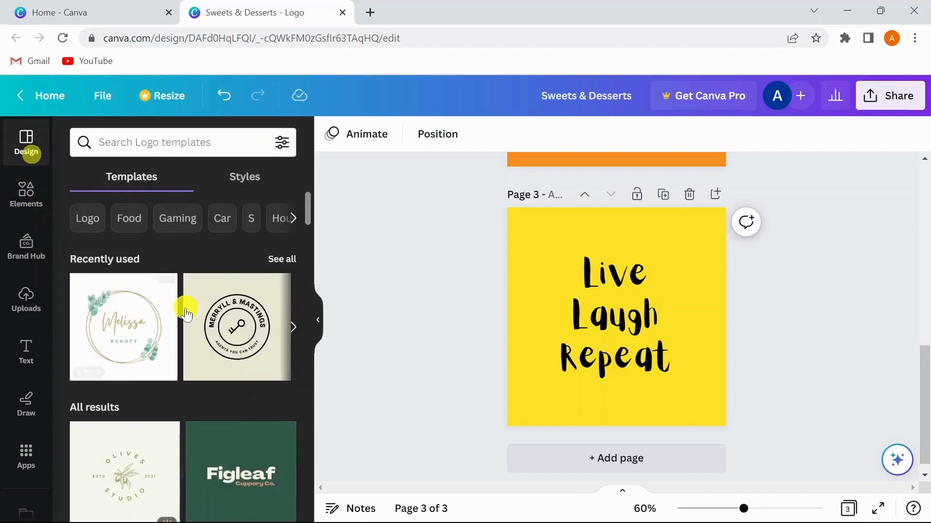
scroll(189, 319, down, 6)
scroll(189, 349, up, 3)
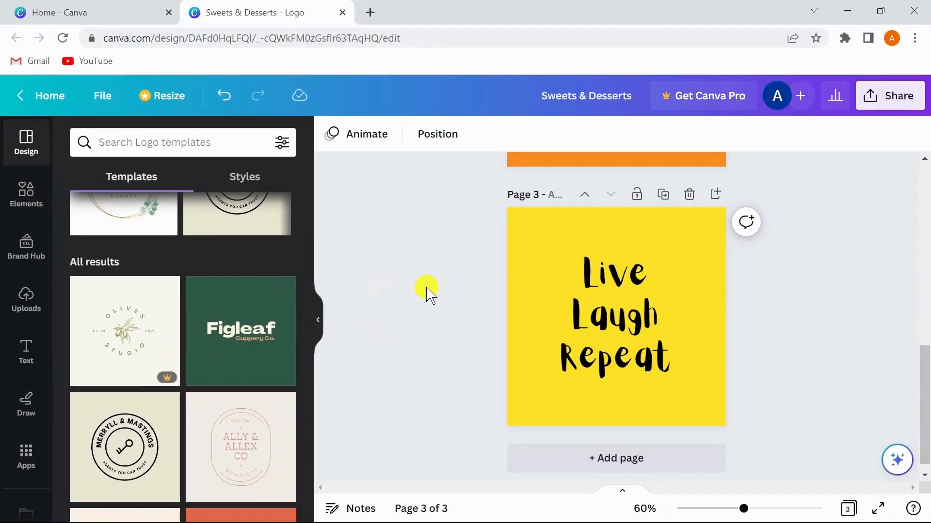
Step: View the features offered by the Canva Pro upgrade, close the offer, and return to the logo pages
click(720, 95)
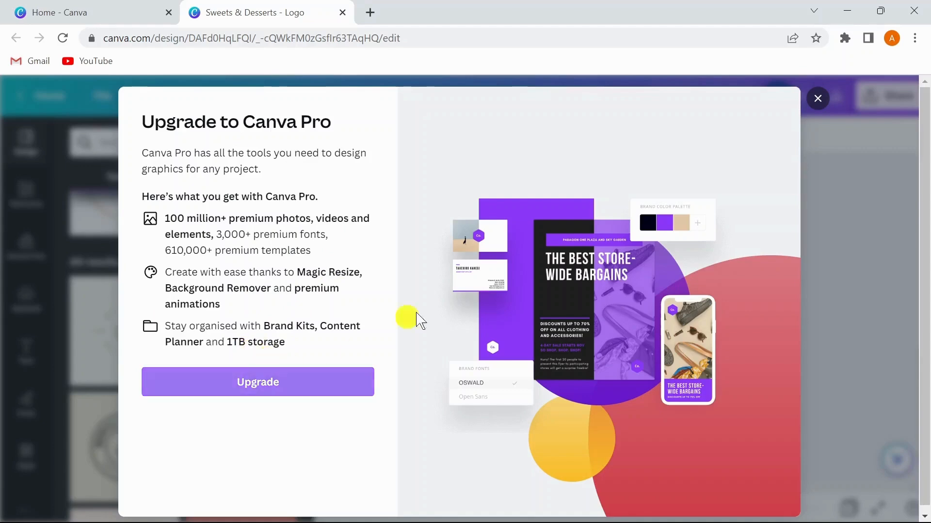
key(Escape)
scroll(405, 248, up, 5)
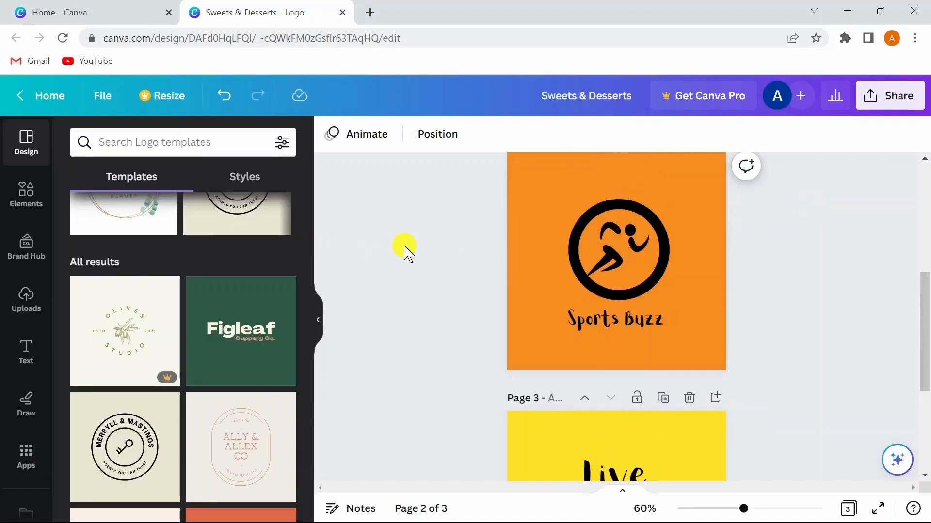